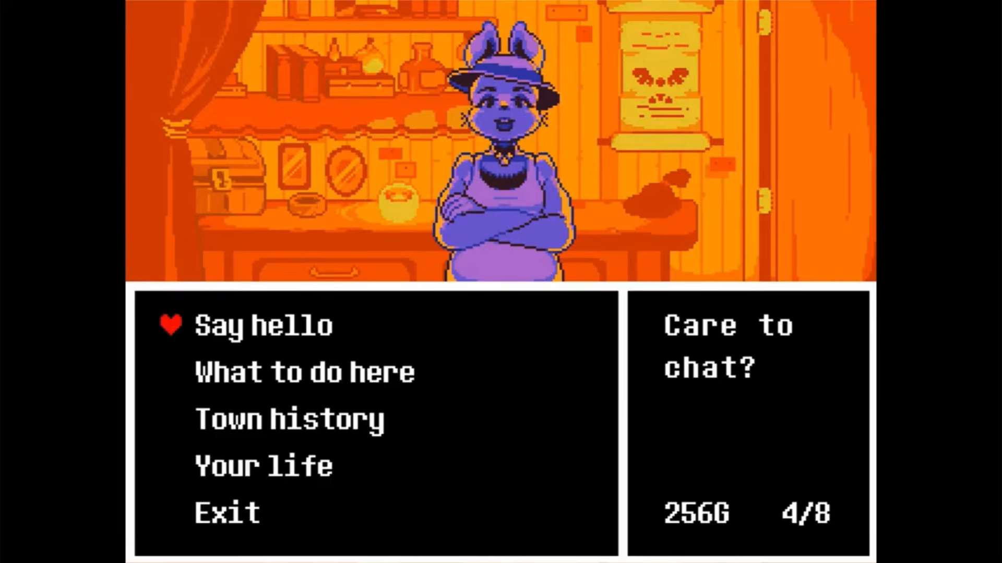
{"action": "key", "text": "z"}
{"action": "key", "text": "z"}
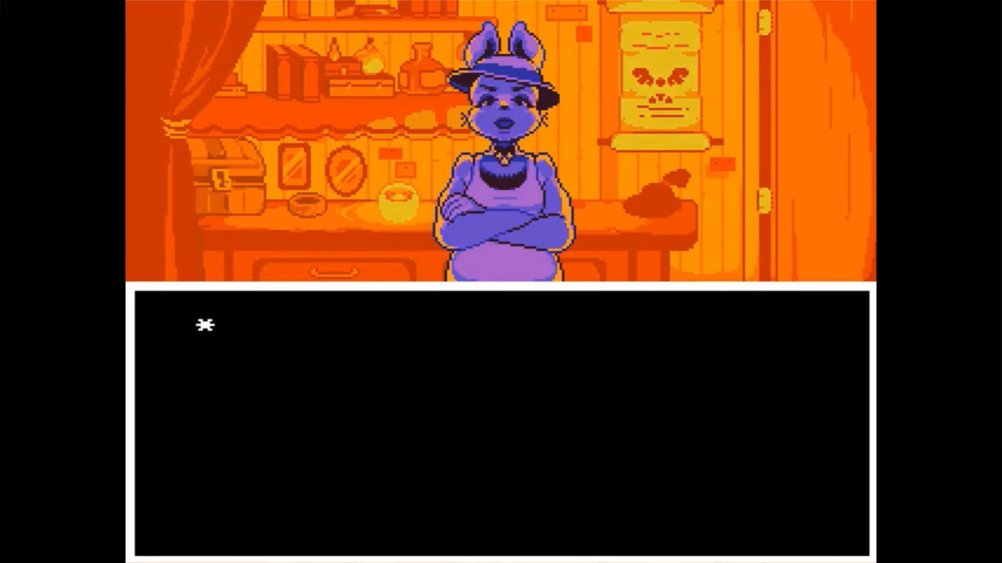
{"action": "key", "text": "z"}
{"action": "key", "text": "x"}
{"action": "key", "text": "z"}
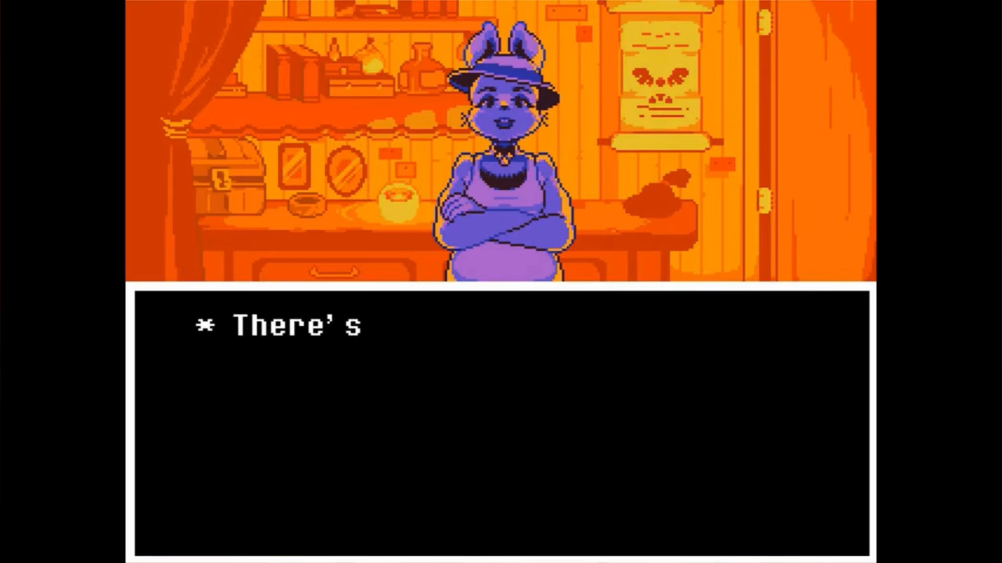
{"action": "key", "text": "x"}
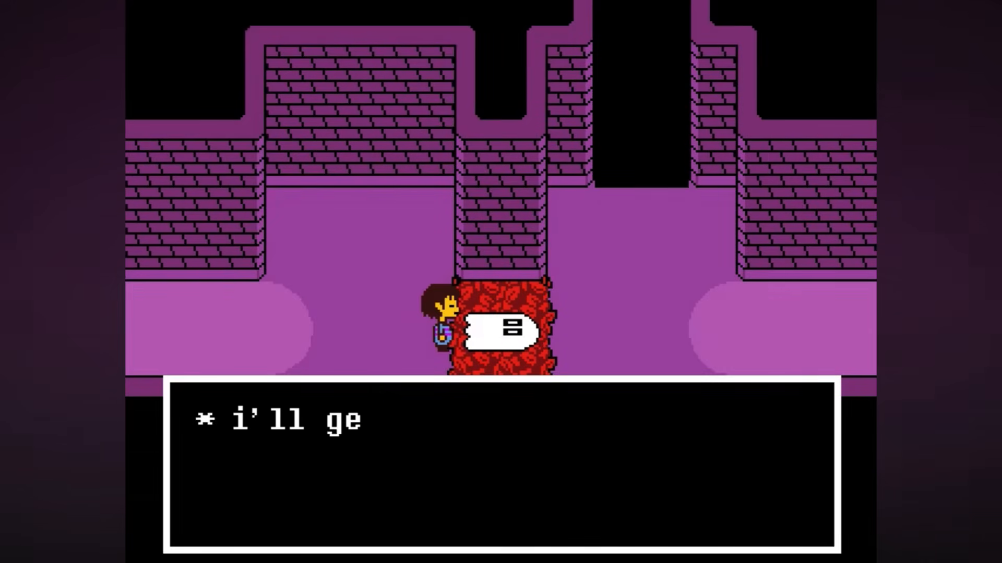
{"action": "key", "text": "z"}
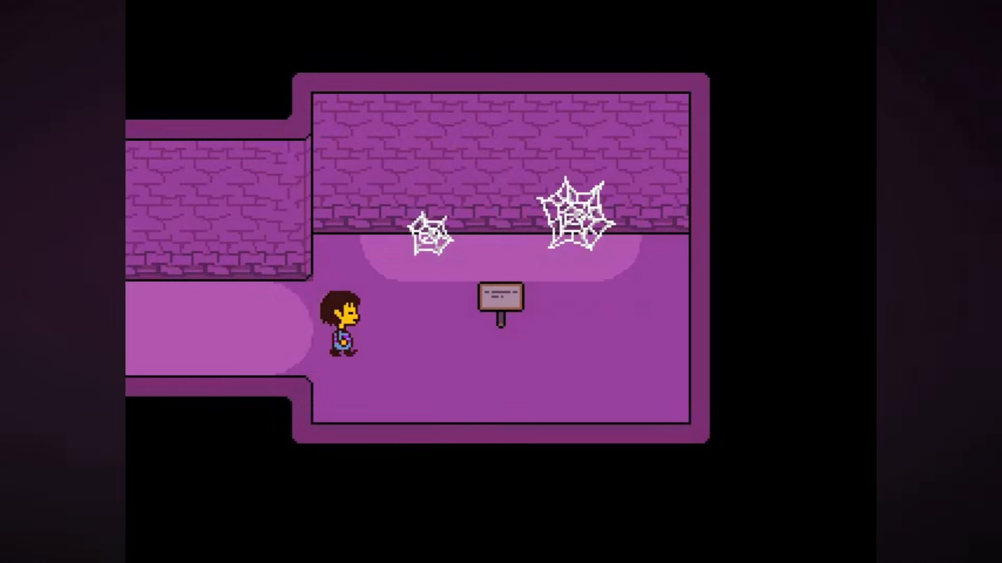
{"action": "key", "text": "Right"}
{"action": "key", "text": "Up"}
{"action": "key", "text": "c"}
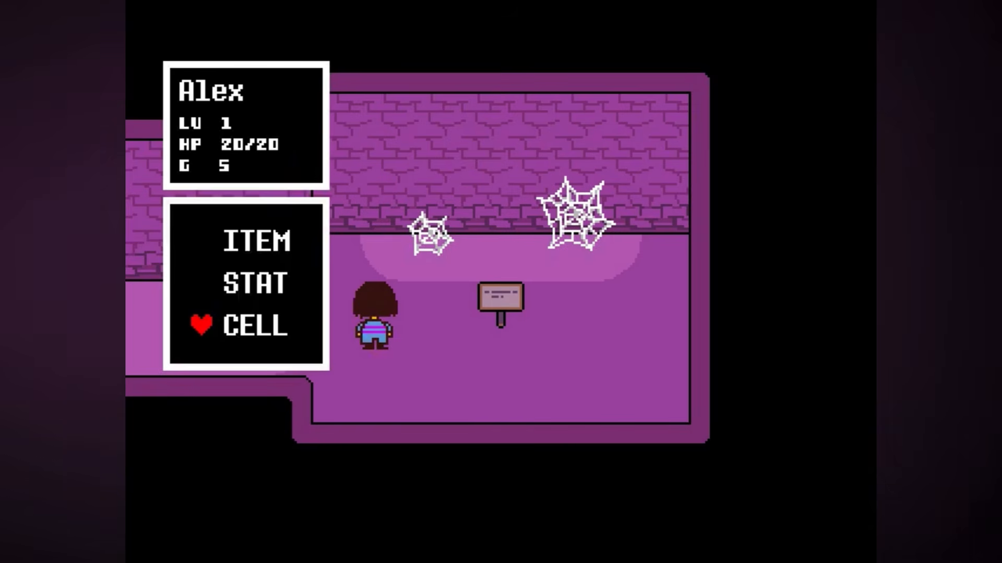
{"action": "key", "text": "x"}
{"action": "key", "text": "Right"}
{"action": "key", "text": "Up"}
{"action": "key", "text": "z"}
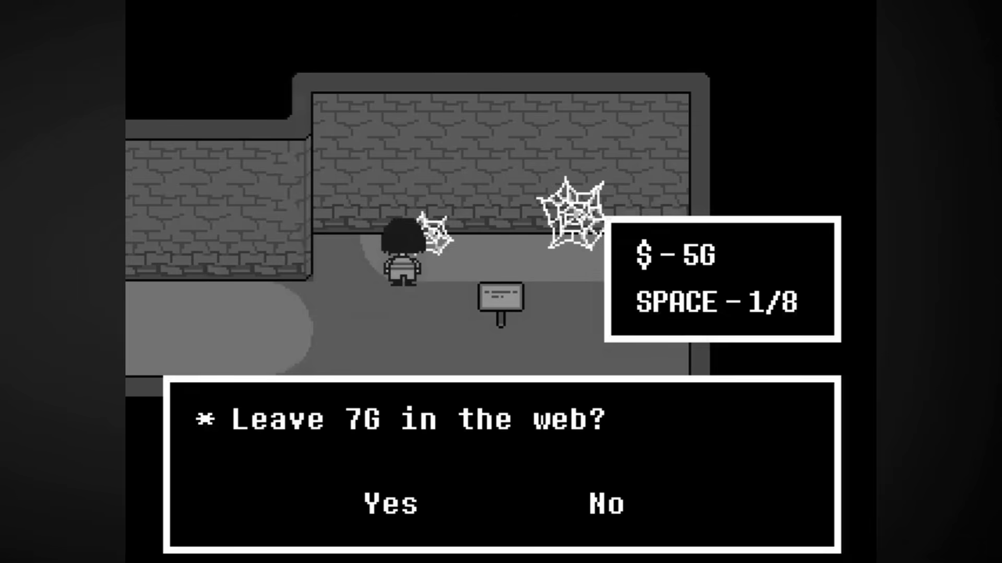
{"action": "key", "text": "z"}
{"action": "key", "text": "z"}
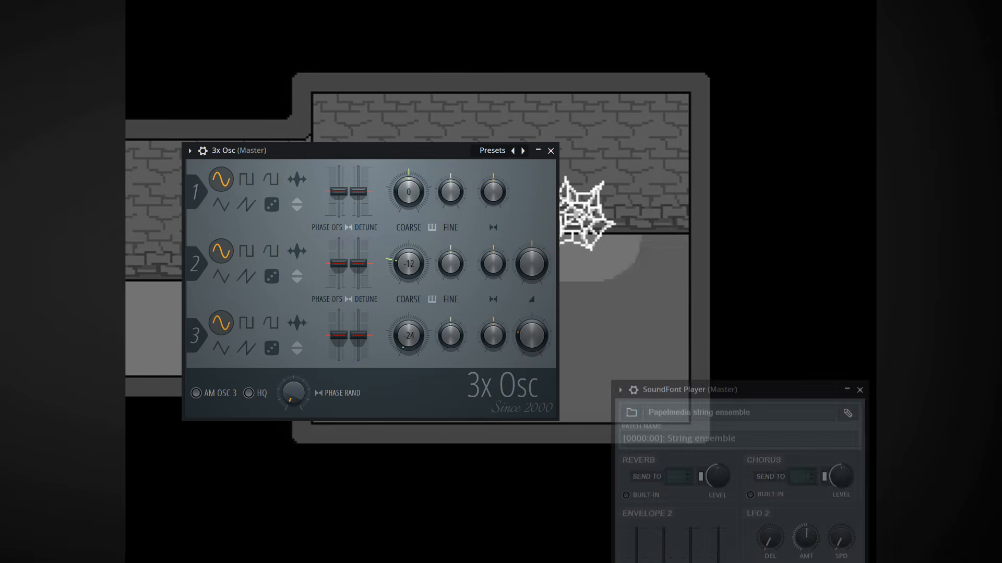
{"action": "key", "text": "Right"}
{"action": "key", "text": "Up"}
{"action": "key", "text": "z"}
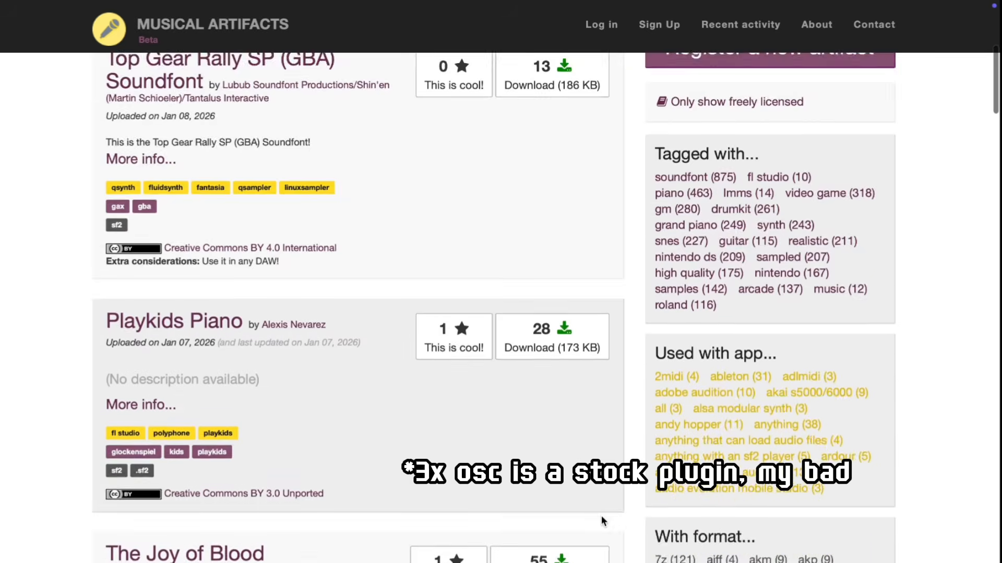
Browse the soundfonts listed on the Musical Artifacts website.
{"action": "scroll", "coordinate": [601, 517], "scroll_direction": "down", "scroll_amount": 15}
{"action": "scroll", "coordinate": [601, 515], "scroll_direction": "down", "scroll_amount": 15}
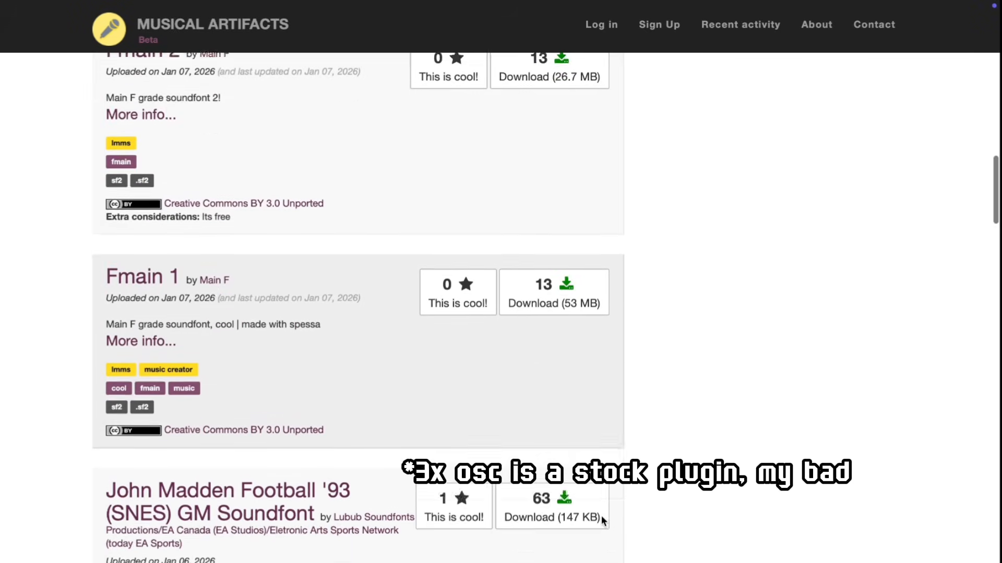
{"action": "scroll", "coordinate": [601, 515], "scroll_direction": "down", "scroll_amount": 5}
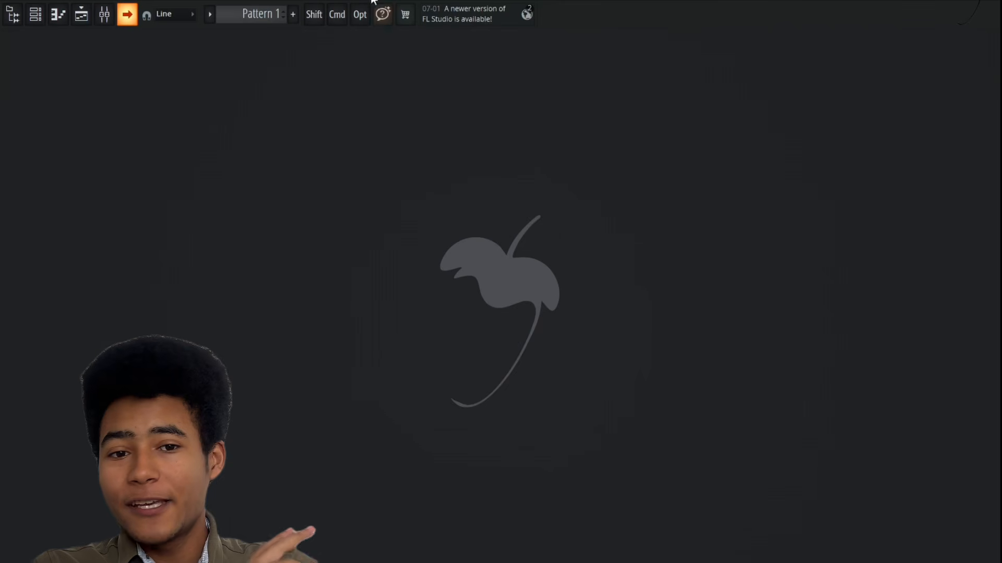
Set the project tempo to about 77 BPM by tapping the song's rhythm in the tempo tapper.
{"action": "right_click", "coordinate": [367, 0]}
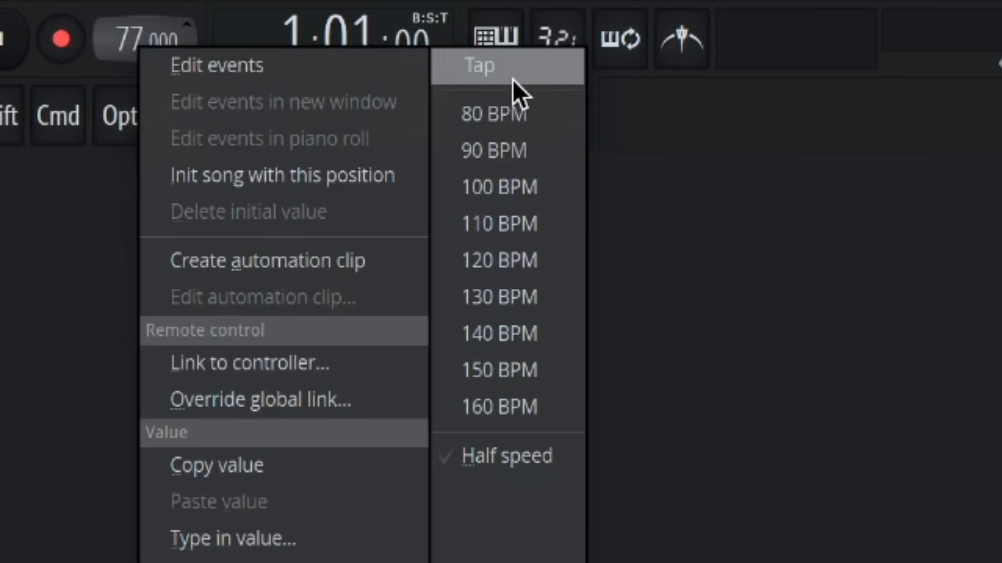
{"action": "left_click", "coordinate": [511, 1]}
{"action": "left_click", "coordinate": [522, 264]}
{"action": "left_click", "coordinate": [522, 263]}
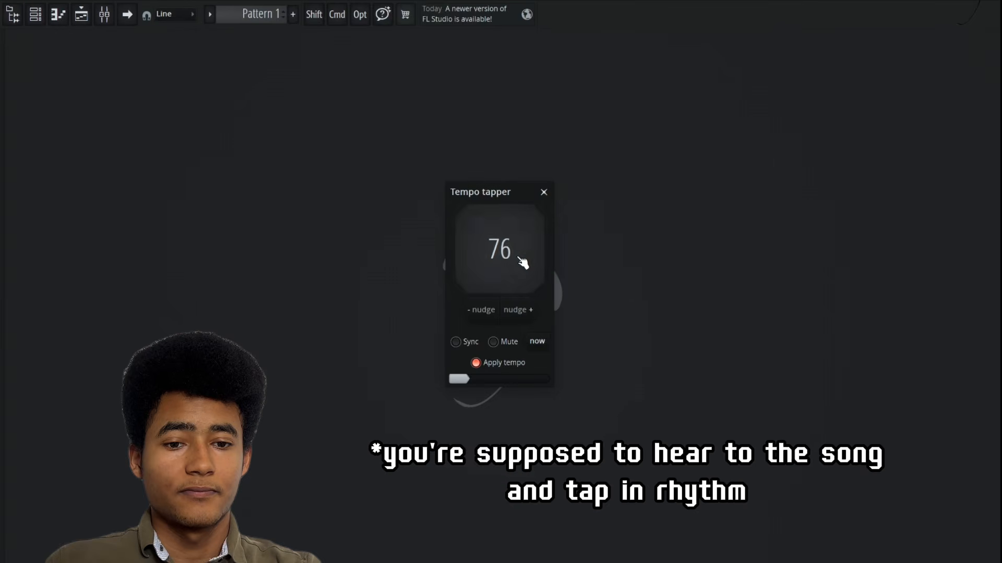
{"action": "left_click", "coordinate": [522, 263]}
{"action": "left_click", "coordinate": [523, 263]}
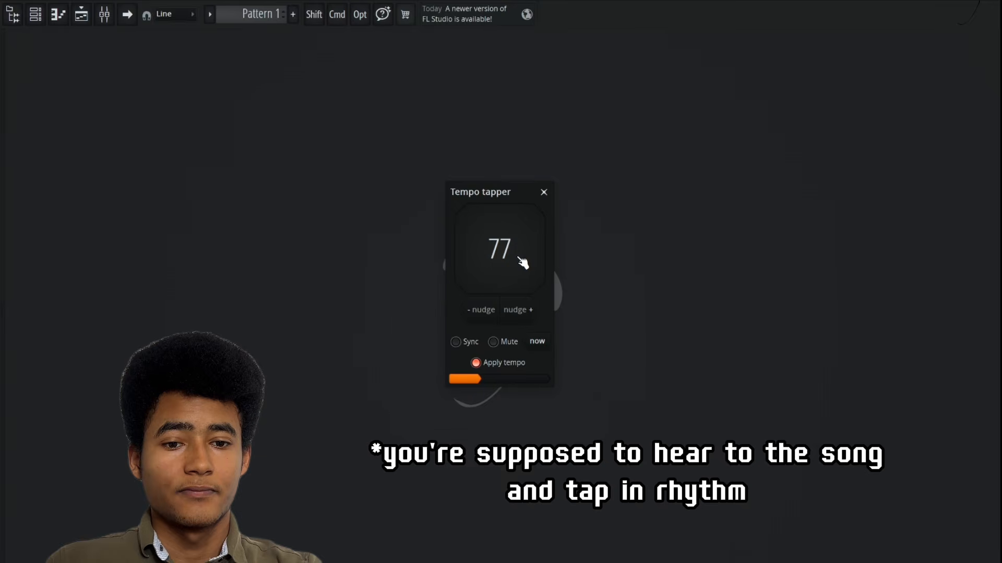
{"action": "left_click", "coordinate": [523, 264]}
{"action": "left_click", "coordinate": [522, 263]}
{"action": "left_click", "coordinate": [522, 263]}
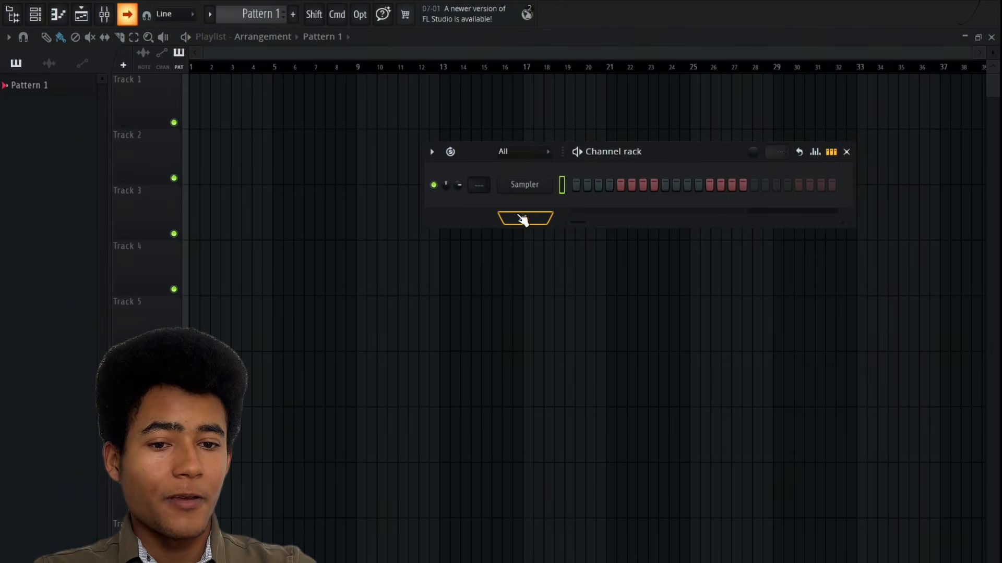
Add a 3x Osc channel and set its first oscillator to a triangle wave.
{"action": "left_click", "coordinate": [522, 218]}
{"action": "left_click", "coordinate": [640, 17]}
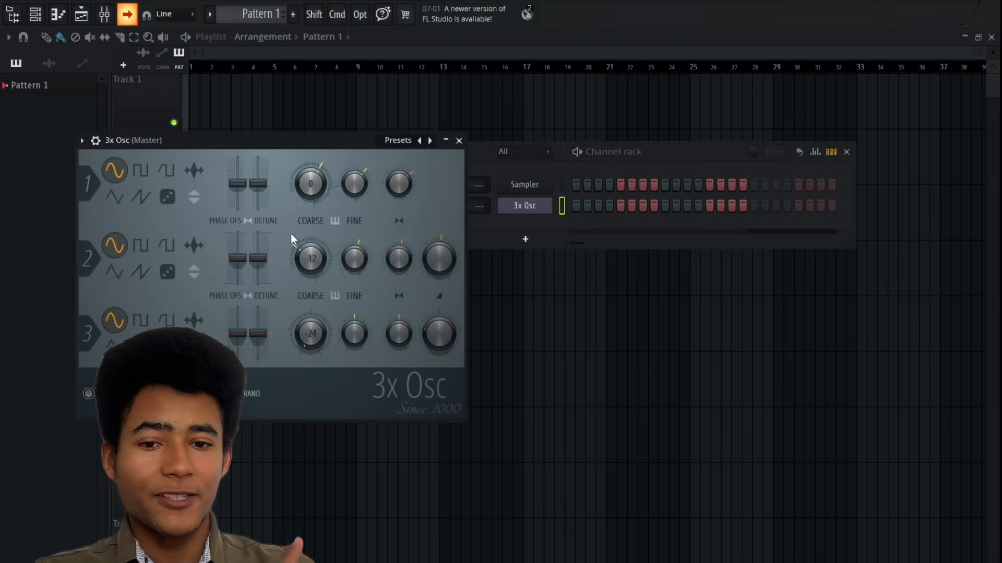
{"action": "left_click", "coordinate": [123, 199]}
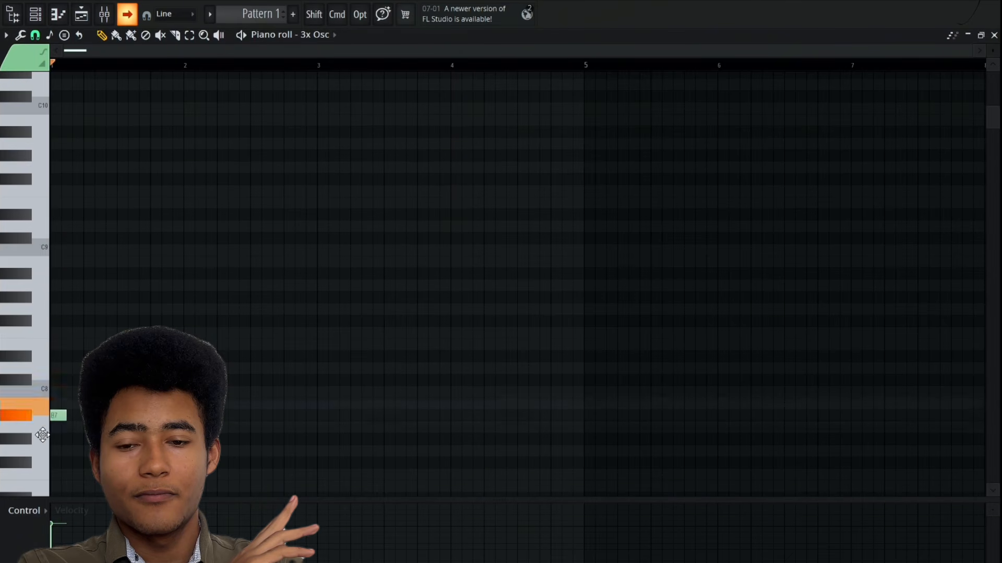
Switch to YouTube, rewind the Shop soundtrack to its start and listen to the opening.
{"action": "mouse_move", "coordinate": [42, 434]}
{"action": "left_mouse_down"}
{"action": "mouse_move", "coordinate": [29, 479]}
{"action": "mouse_move", "coordinate": [25, 432]}
{"action": "left_mouse_up"}
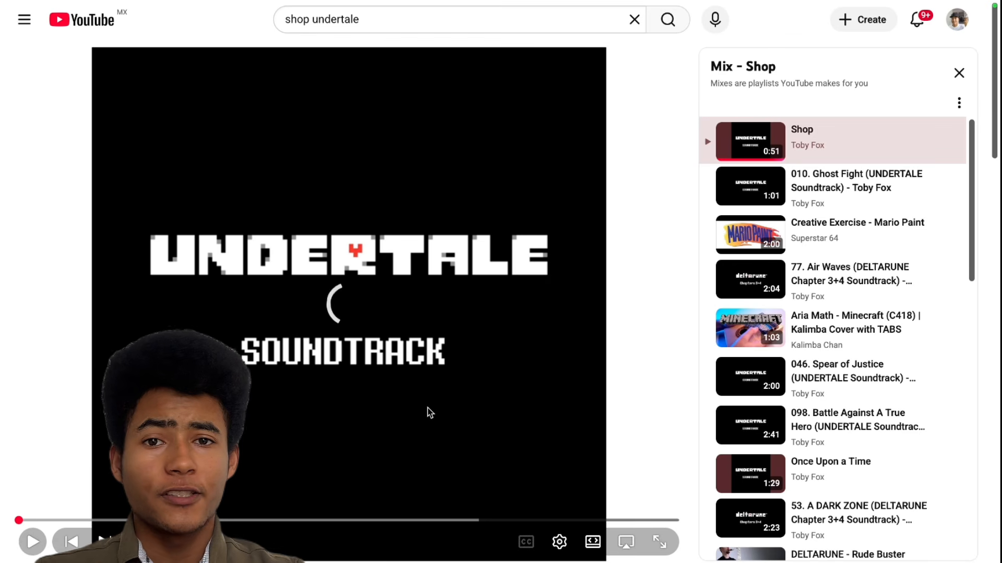
{"action": "key", "text": "space"}
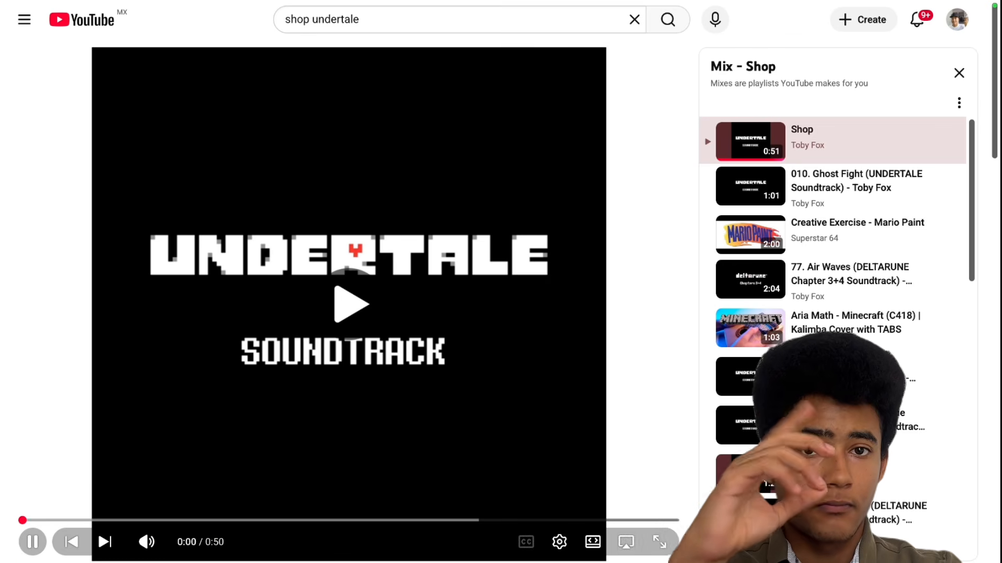
{"action": "key", "text": "space"}
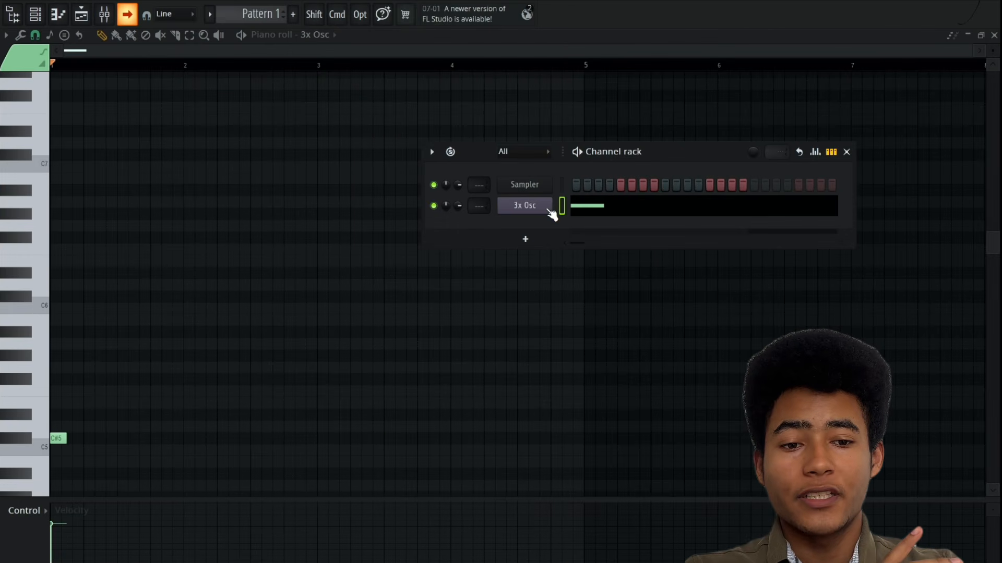
Enter the short bass and chord notes for 3x Osc in the Pattern 1 piano roll, and duplicate the phrase.
{"action": "left_click", "coordinate": [550, 207]}
{"action": "left_click", "coordinate": [88, 216]}
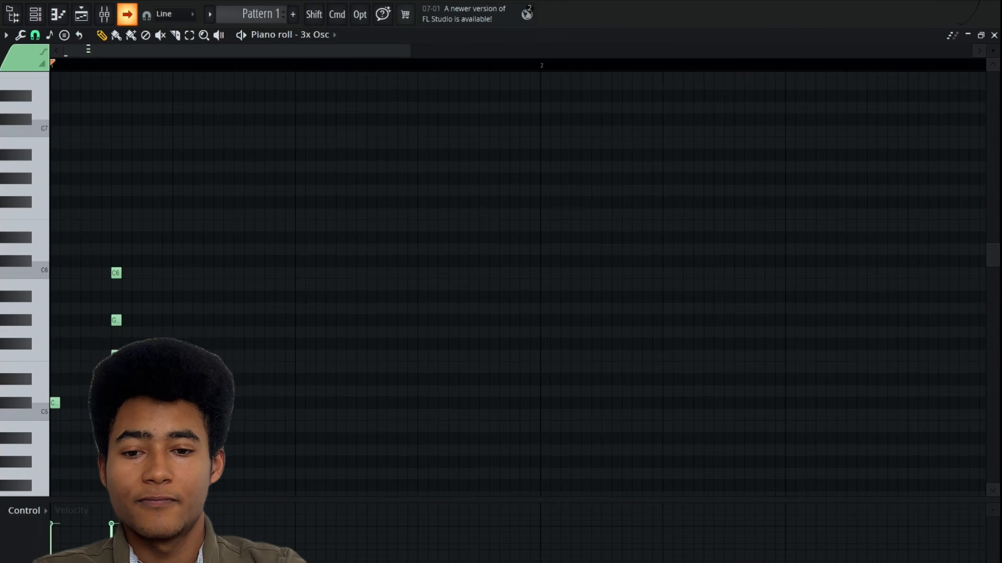
{"action": "key", "text": "super+b"}
{"action": "left_click_drag", "start_coordinate": [177, 210], "coordinate": [185, 376], "text": "super"}
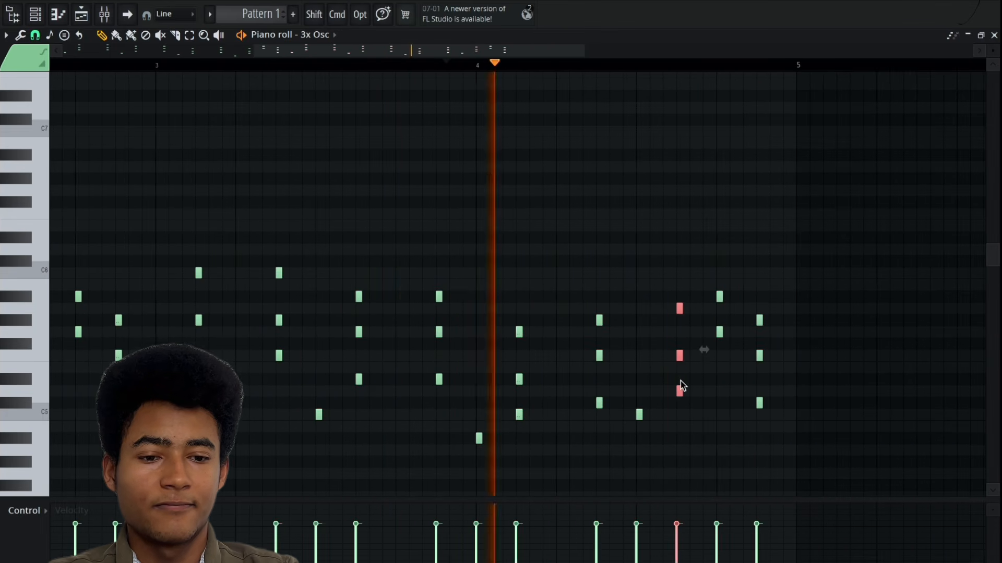
Move the last three chords of bar 4 up to higher pitches, playing the passage back to check them.
{"action": "left_click_drag", "start_coordinate": [680, 388], "coordinate": [680, 364]}
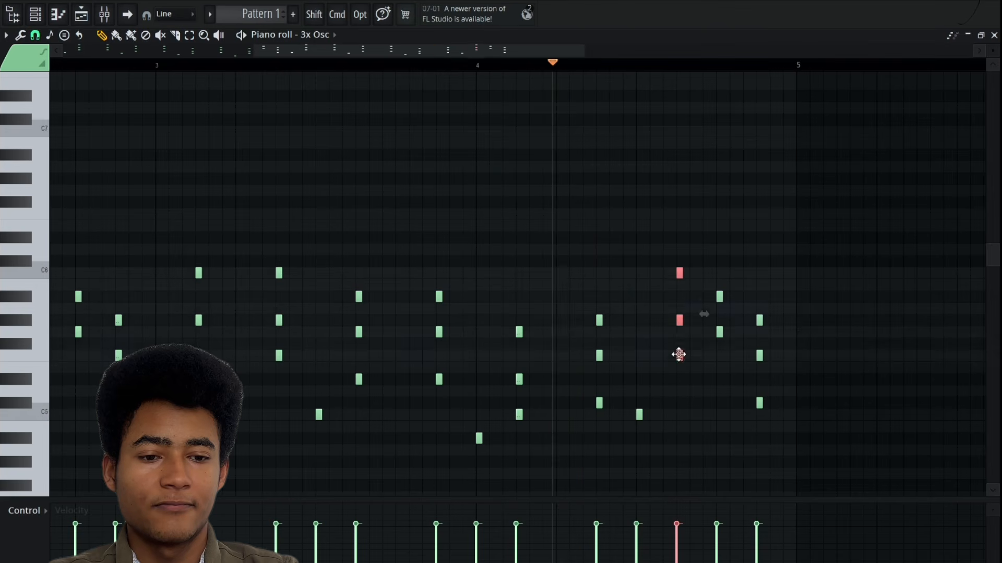
{"action": "left_click_drag", "start_coordinate": [759, 403], "coordinate": [759, 295]}
{"action": "key", "text": "space"}
{"action": "key", "text": "space"}
{"action": "left_click_drag", "start_coordinate": [759, 250], "coordinate": [759, 273]}
{"action": "key", "text": "space"}
{"action": "left_click_drag", "start_coordinate": [759, 297], "coordinate": [759, 321]}
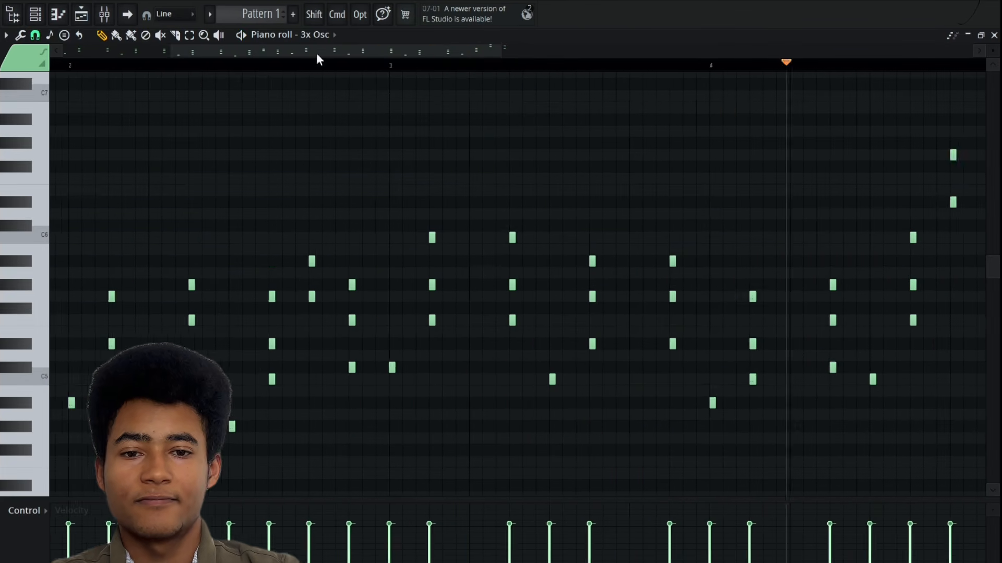
Listen to the 3x Osc chord pattern, and play the Shop reference track on YouTube.
{"action": "left_click", "coordinate": [138, 261]}
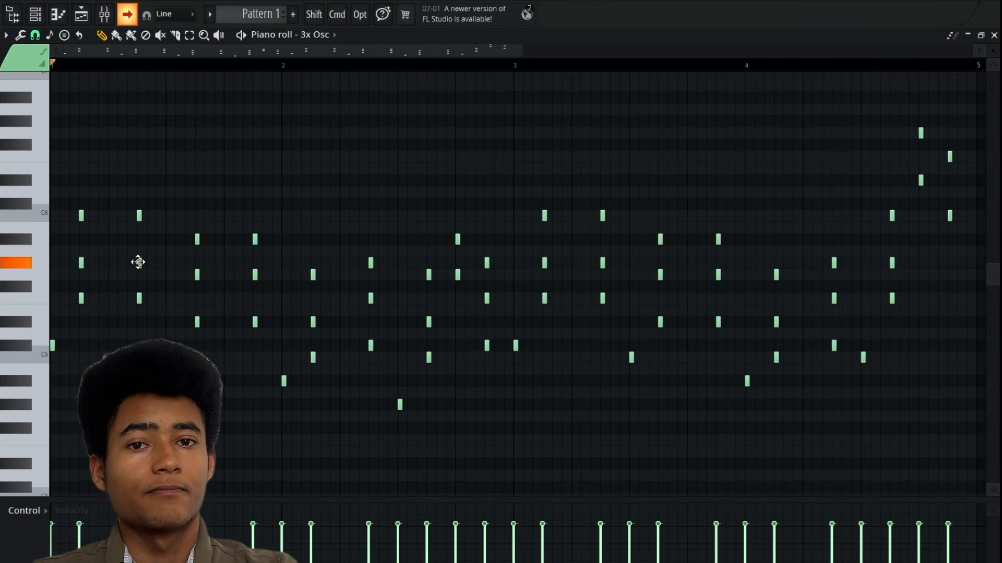
{"action": "key", "text": "space"}
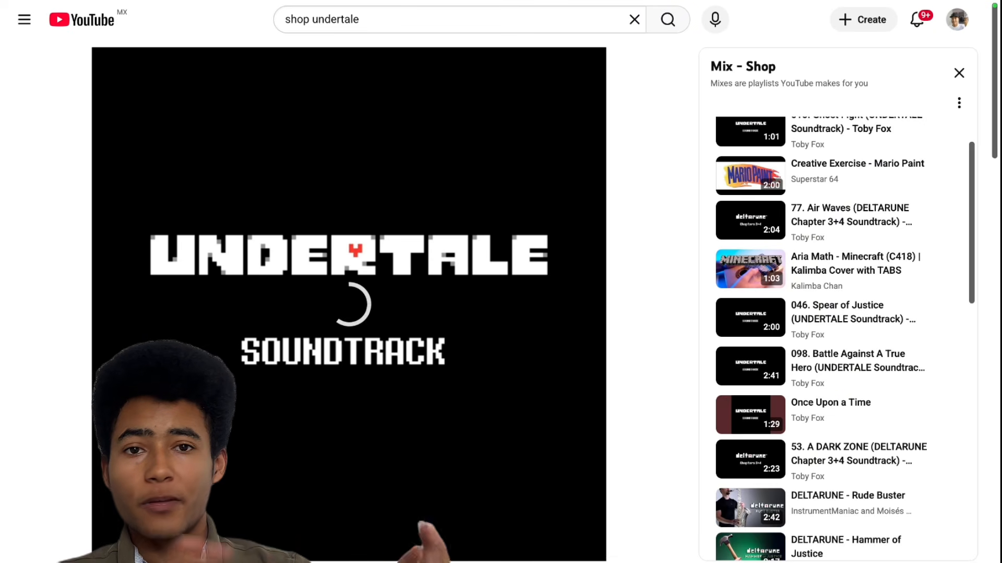
{"action": "key", "text": "space"}
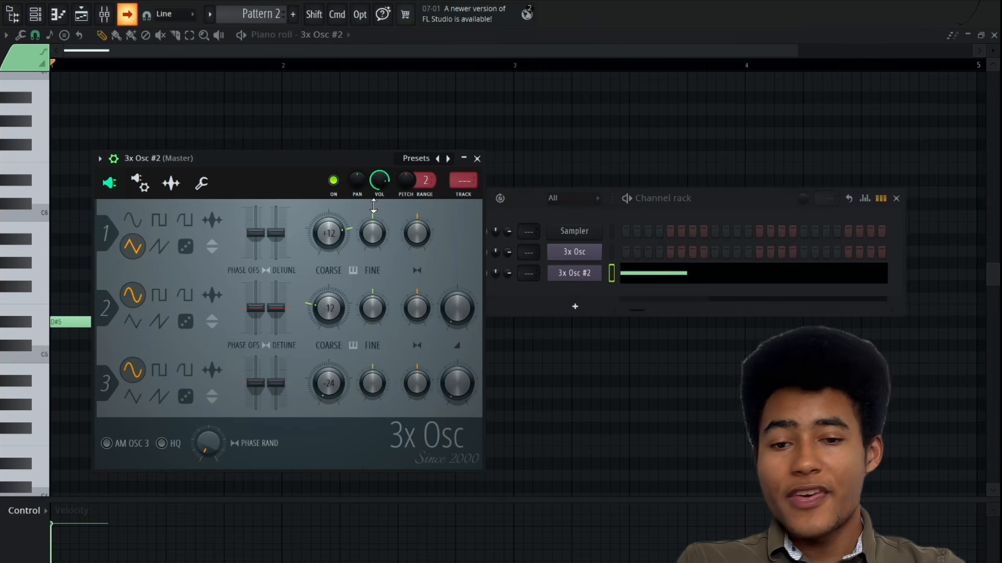
Open the pitch envelope and LFO settings of the 3x Osc #2 channel.
{"action": "left_click", "coordinate": [139, 184]}
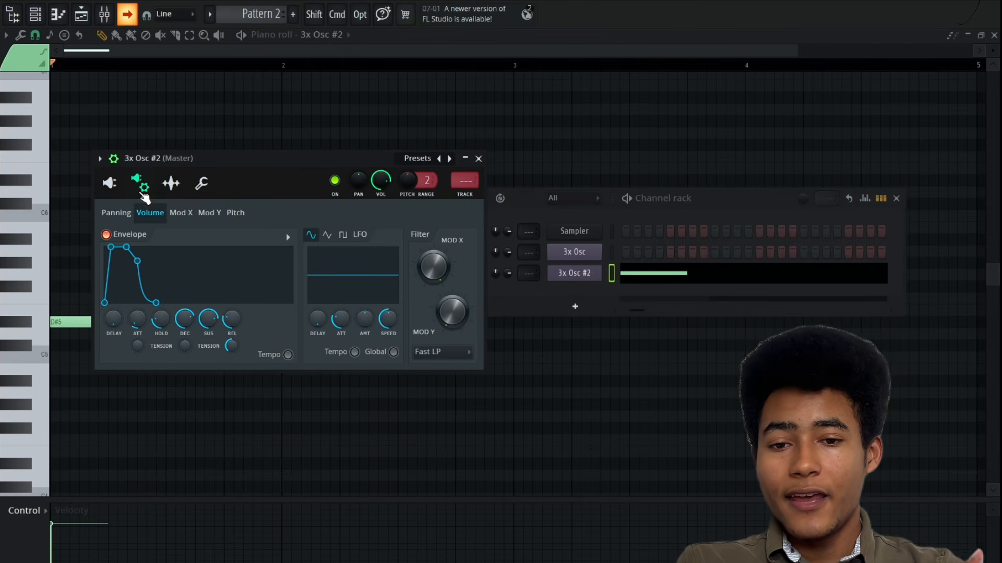
{"action": "left_click", "coordinate": [235, 214]}
{"action": "key", "text": "space"}
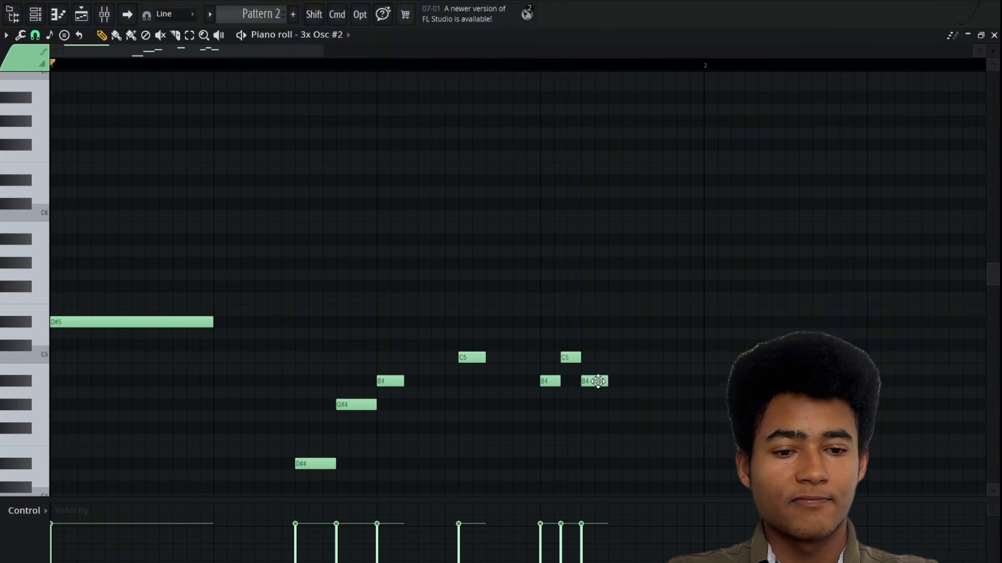
Continue the 3x Osc #2 melody with a G#4 late in bar 1 and a G4 at the start of bar 2.
{"action": "left_click", "coordinate": [631, 406]}
{"action": "left_click", "coordinate": [711, 417]}
{"action": "key", "text": "space"}
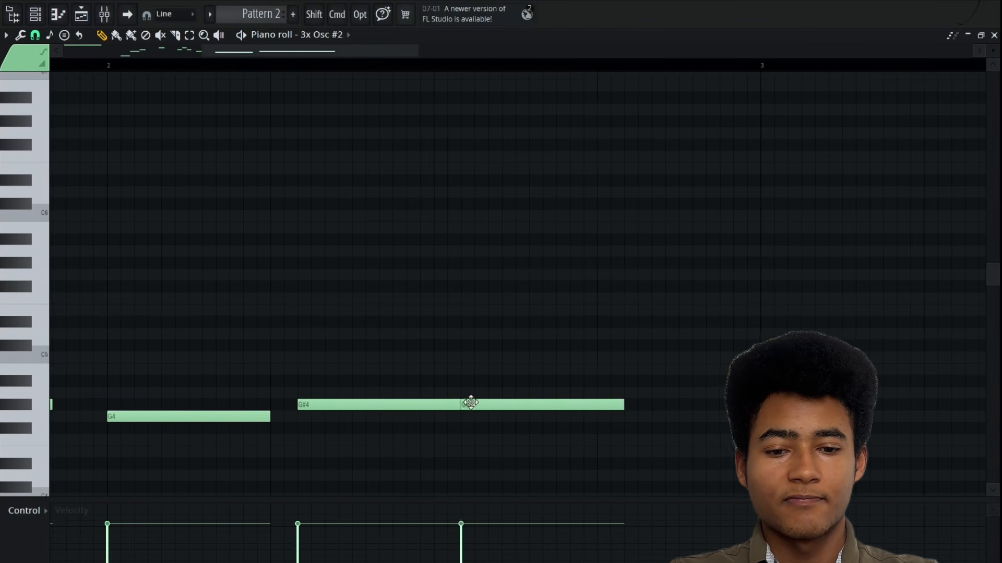
Add a shortened G#4, a B4 and a long D#4 in bar 2 of the melody, and play it back.
{"action": "left_click_drag", "start_coordinate": [623, 405], "coordinate": [379, 405]}
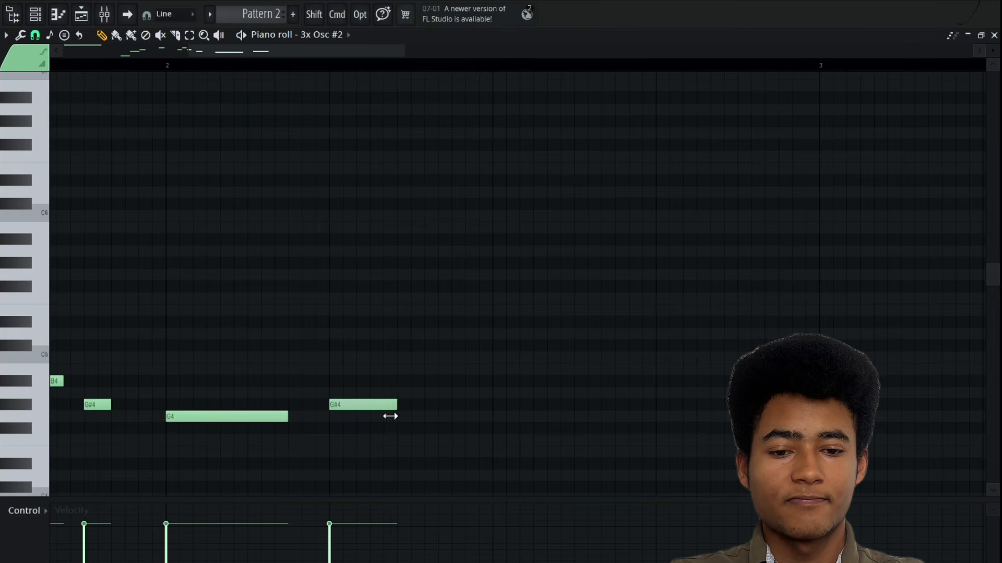
{"action": "left_click_drag", "start_coordinate": [409, 405], "coordinate": [383, 404]}
{"action": "left_click", "coordinate": [389, 381]}
{"action": "left_click", "coordinate": [501, 464]}
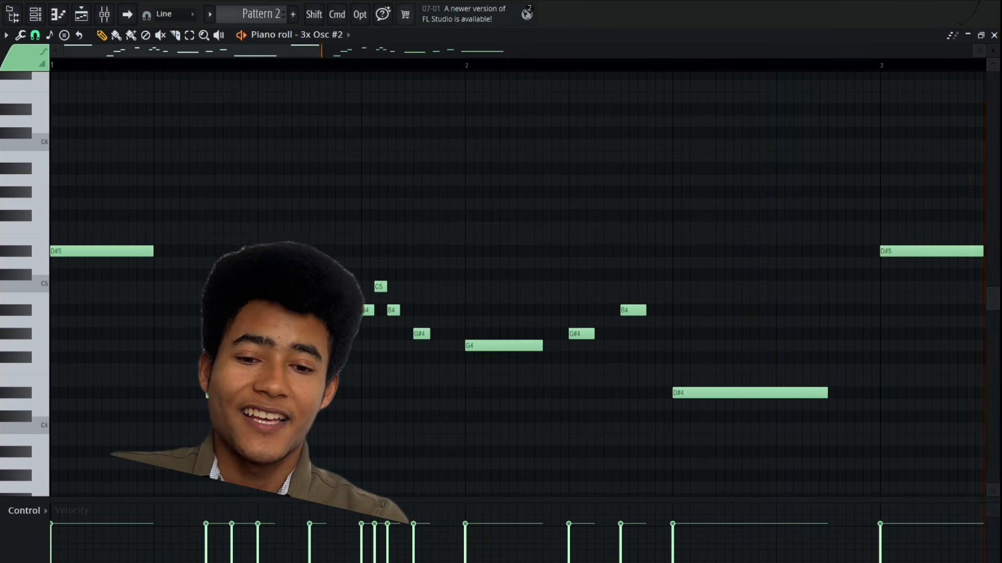
{"action": "key", "text": "space"}
Add a SoundFont Player channel and load SGM-V2.01-XG-2.06.sf2 into it.
{"action": "key", "text": "F6"}
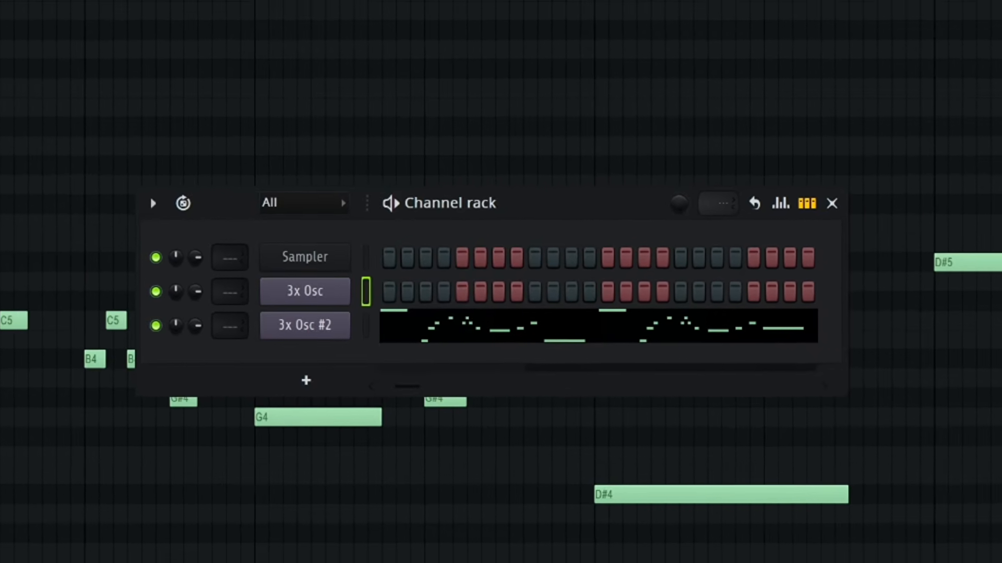
{"action": "left_click", "coordinate": [498, 322]}
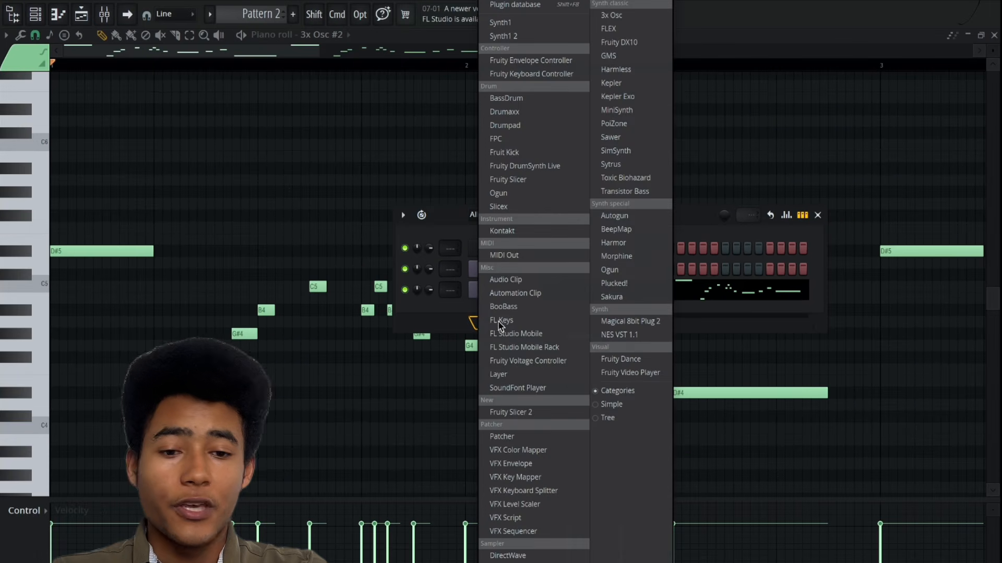
{"action": "left_click", "coordinate": [569, 386]}
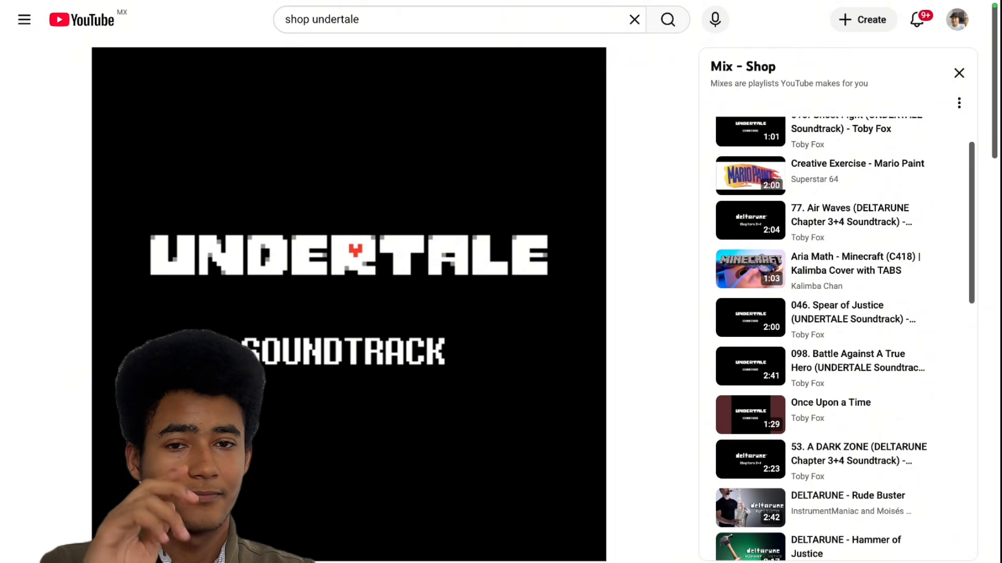
{"action": "key", "text": "space"}
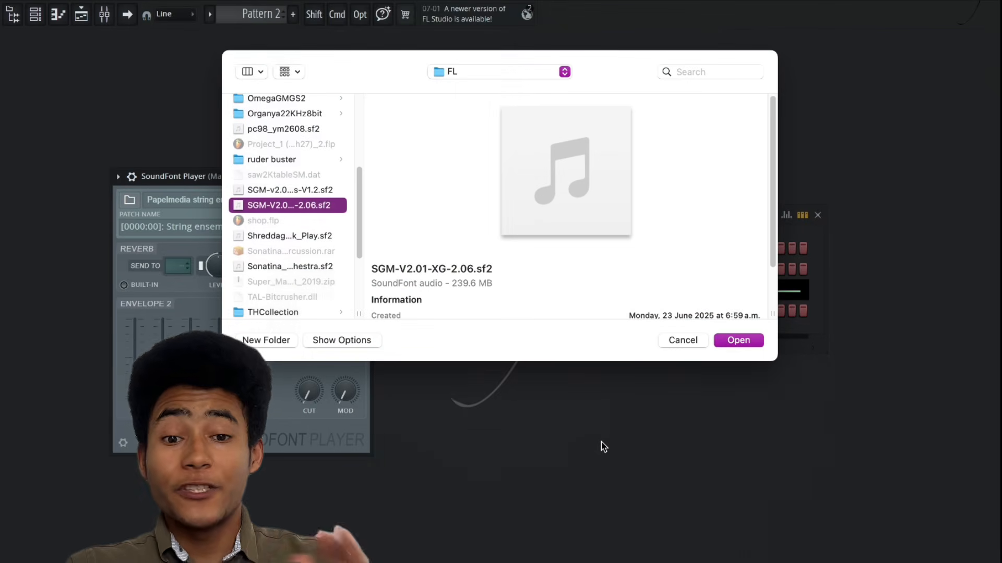
{"action": "left_click", "coordinate": [753, 340]}
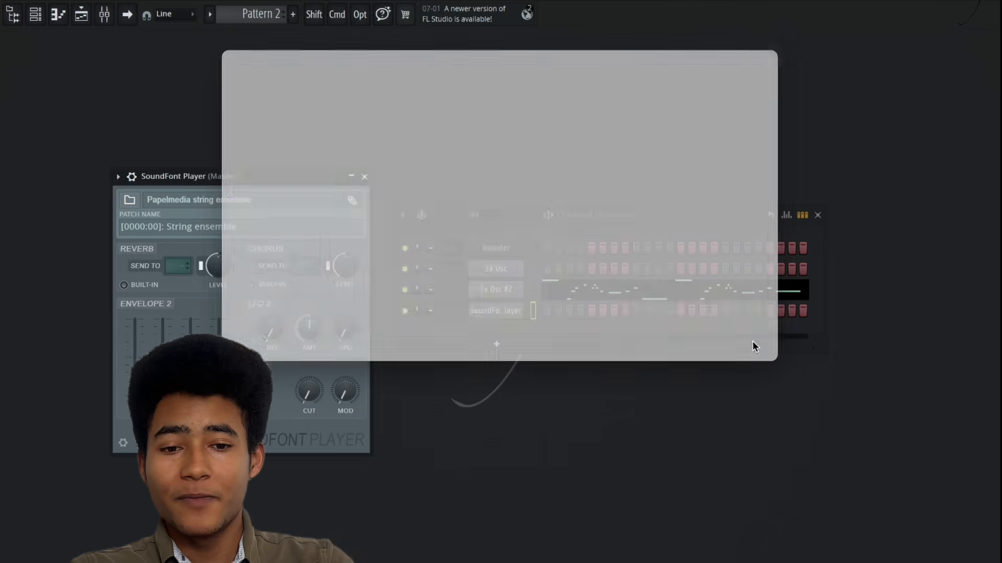
Extend the SGM-V2.01-XG-2.06 melody in Pattern 3 beyond bar 5, ending with a short C7 before bar 8.
{"action": "left_click", "coordinate": [844, 130]}
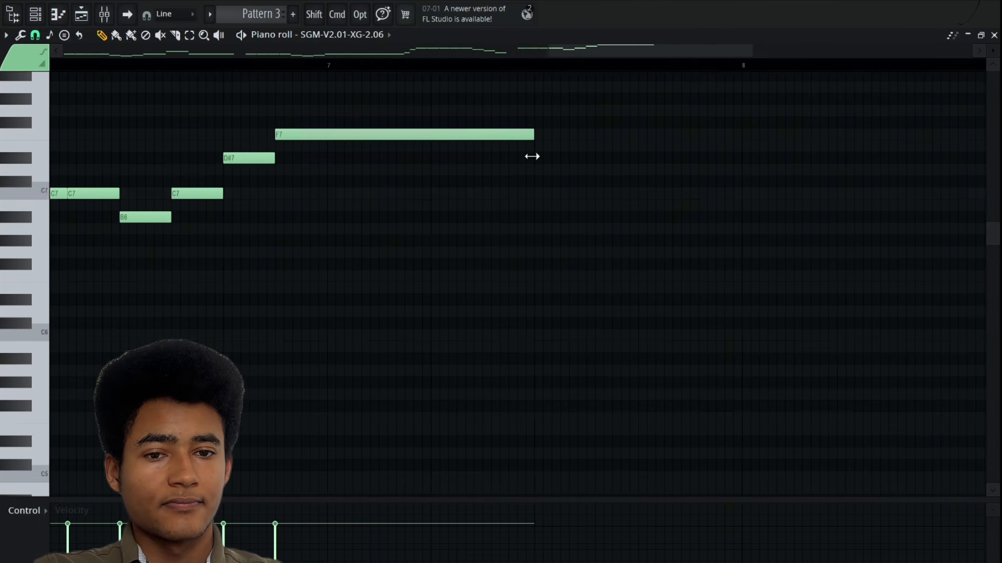
{"action": "left_click", "coordinate": [590, 193]}
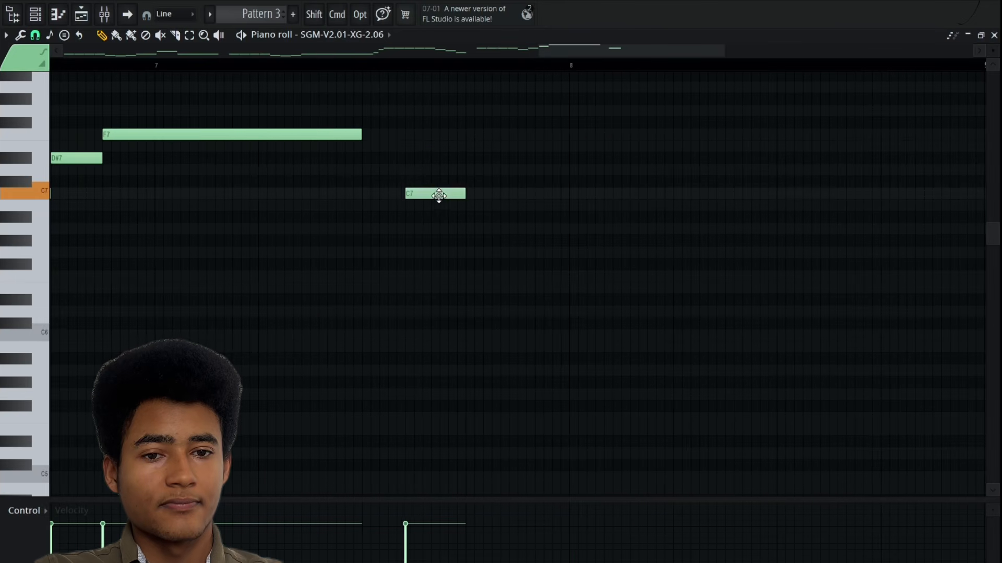
{"action": "left_click_drag", "start_coordinate": [439, 197], "coordinate": [462, 195]}
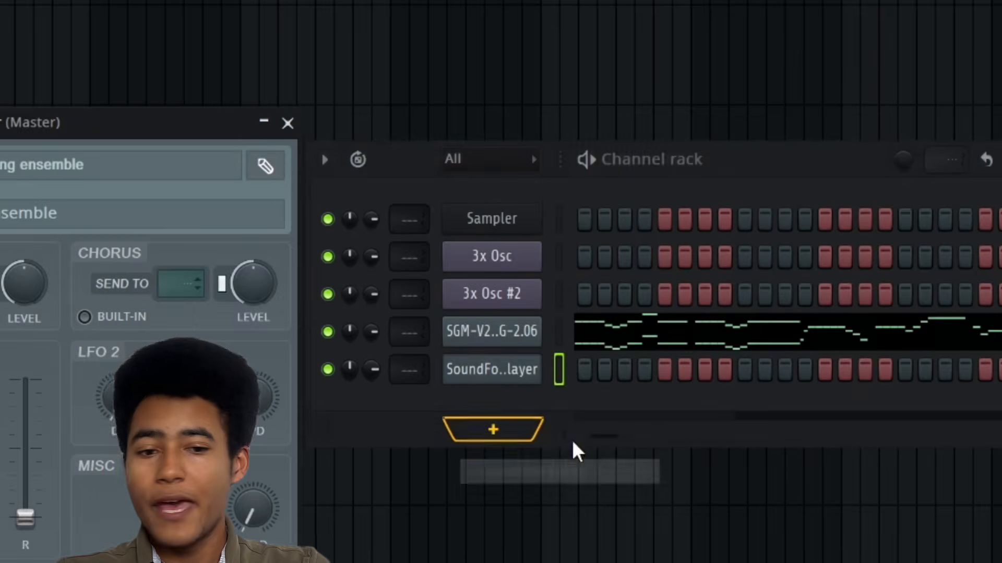
Add another SoundFont Player channel and check the opening C#6 on the SGM-V2.01-XG-2.06 #2 and #3 channels.
{"action": "left_click", "coordinate": [525, 431]}
{"action": "left_click", "coordinate": [577, 467]}
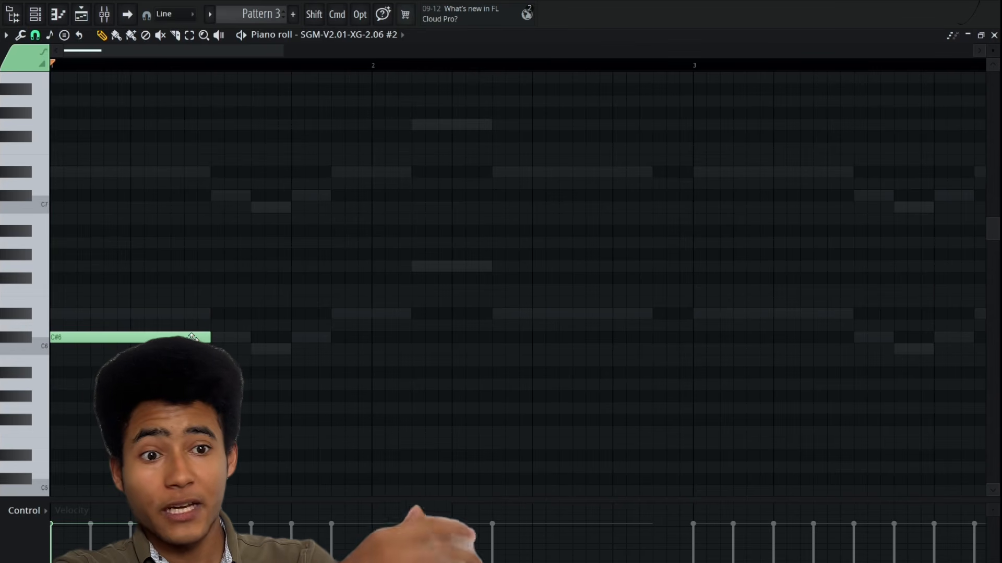
{"action": "left_click", "coordinate": [188, 337]}
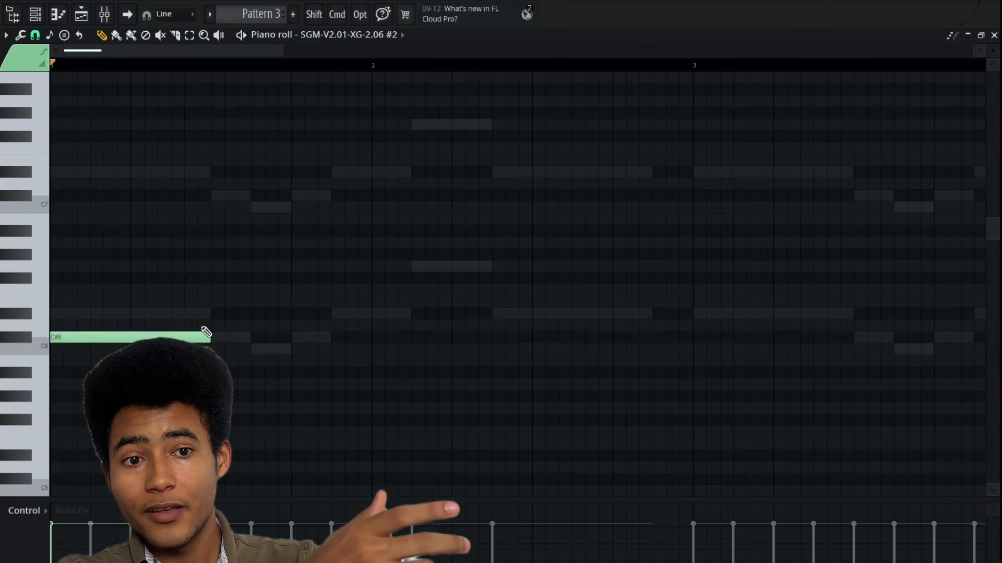
{"action": "left_click", "coordinate": [35, 14]}
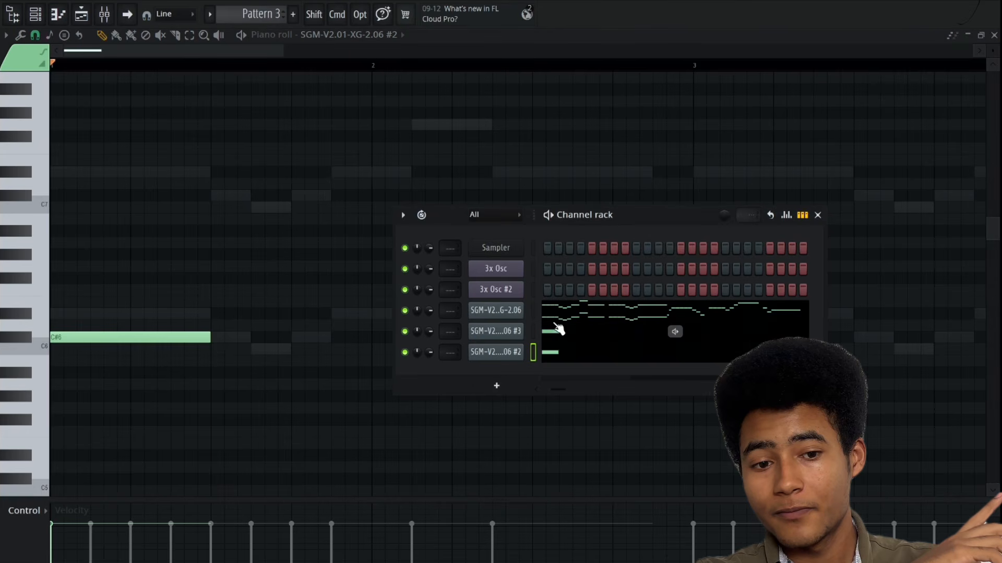
{"action": "left_click", "coordinate": [558, 328]}
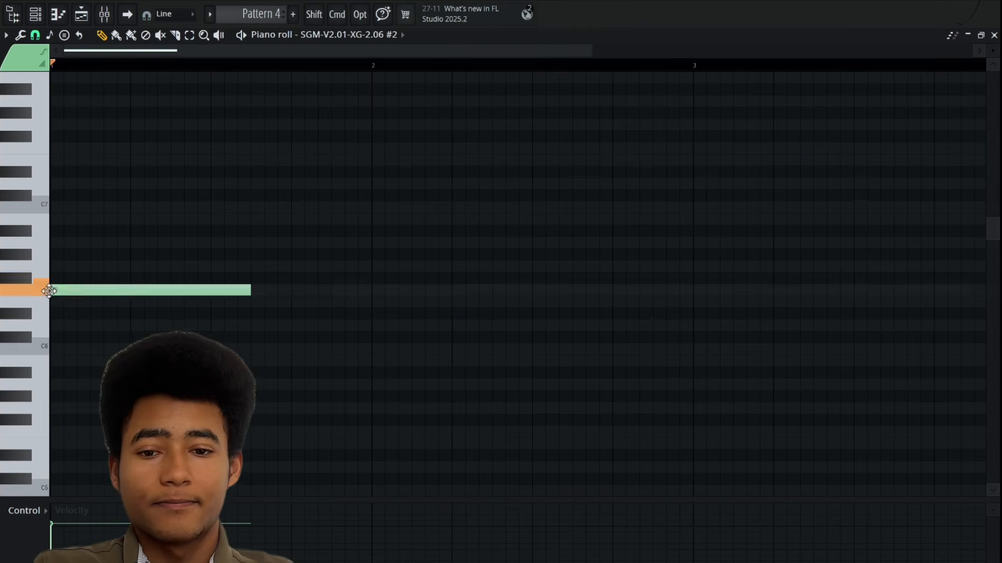
Build a progression of three-note chords through bar 4 of Pattern 4, from G#5, C#6 and G#6 to A5, D6 and A6.
{"action": "left_click", "coordinate": [83, 255]}
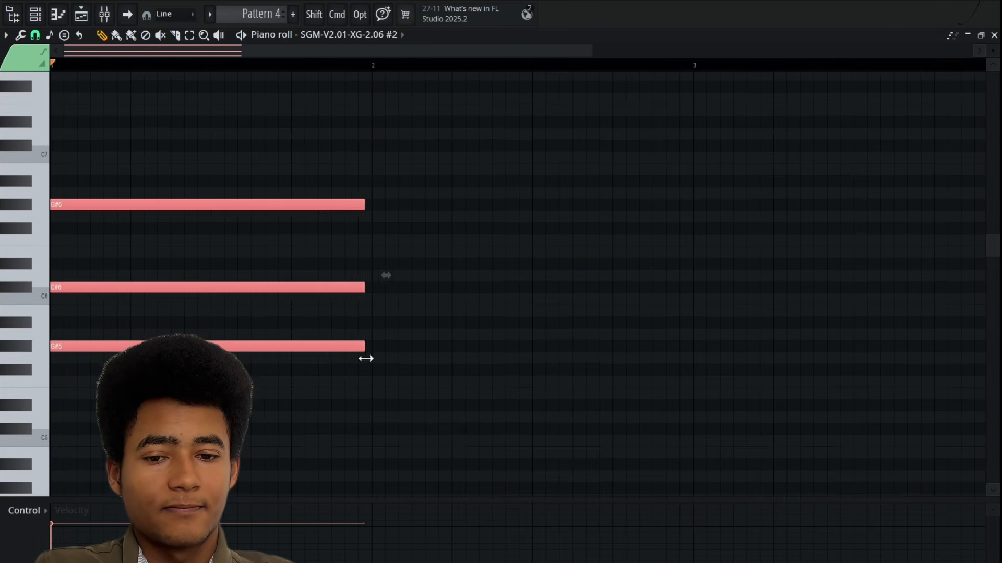
{"action": "left_click_drag", "start_coordinate": [364, 357], "coordinate": [371, 358]}
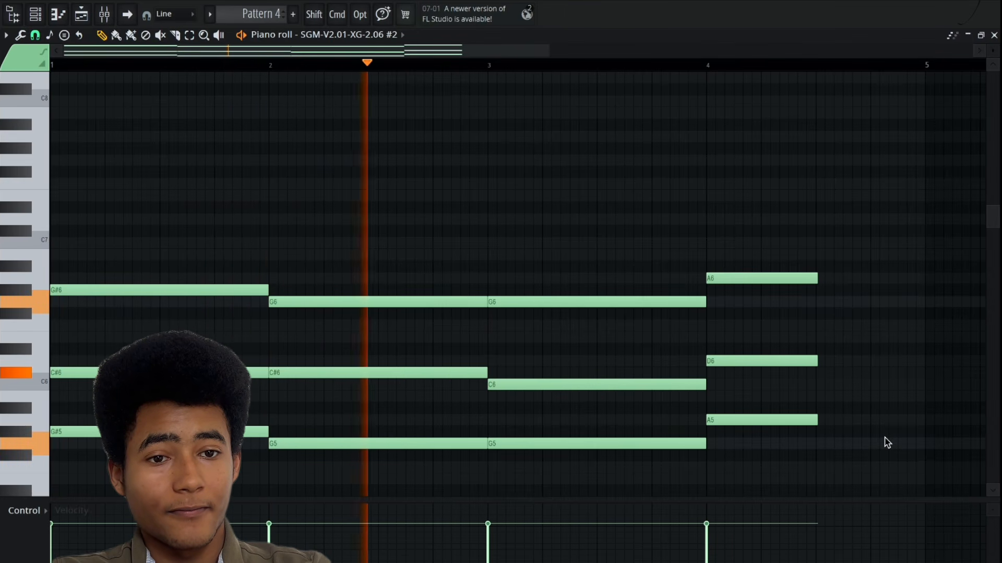
Switch to Pattern 5 and play it back.
{"action": "scroll", "coordinate": [272, 15], "scroll_direction": "down", "scroll_amount": 1}
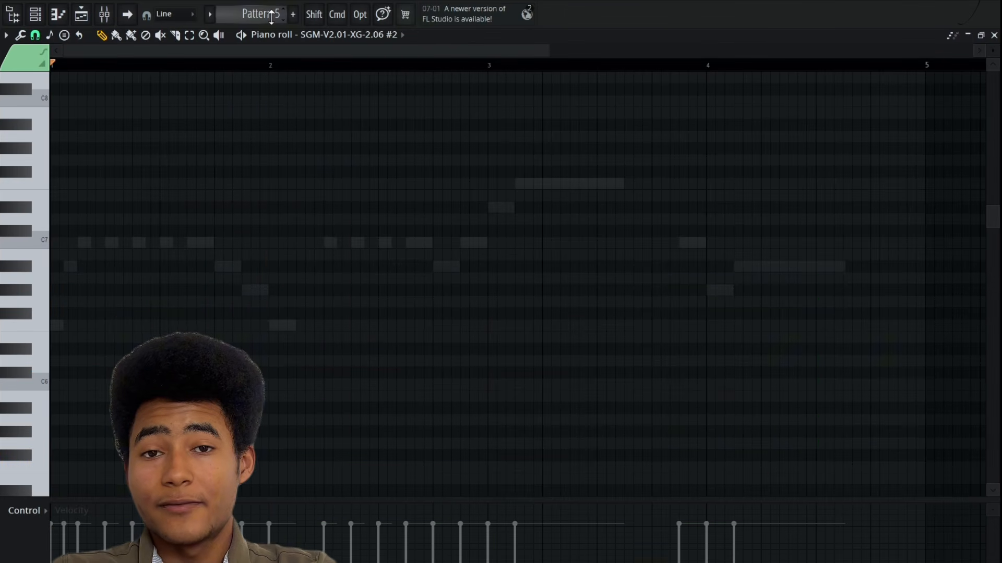
{"action": "key", "text": "space"}
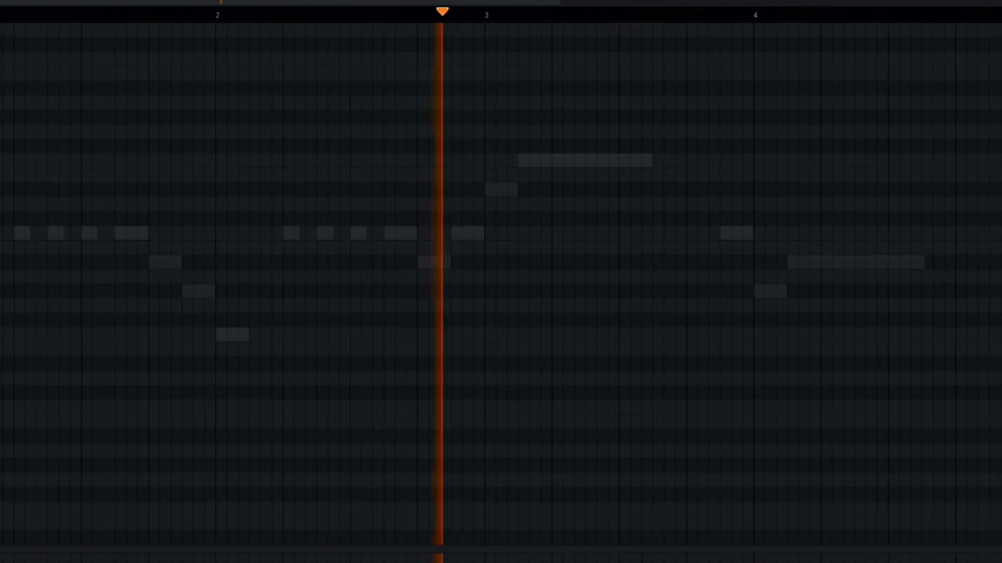
{"action": "key", "text": "space"}
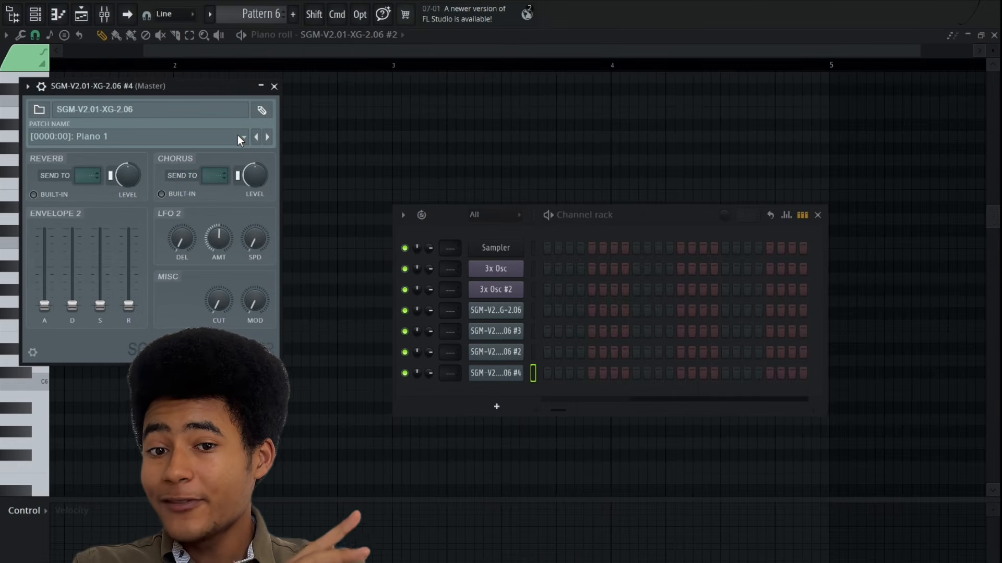
Set the patch of the SGM-V2.01-XG-2.06 #4 channel to Steel Guitar.
{"action": "left_click", "coordinate": [238, 136]}
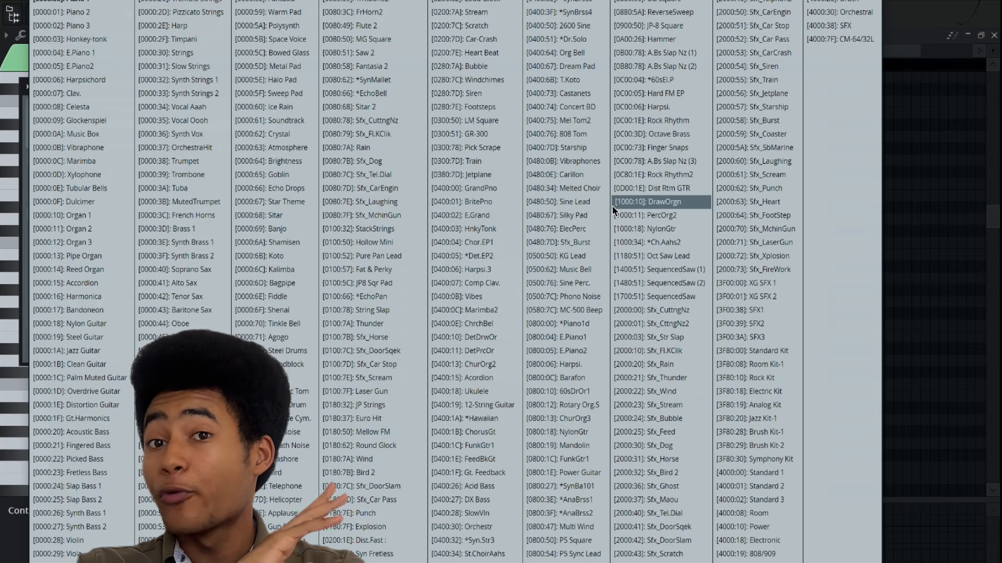
{"action": "left_click", "coordinate": [101, 337]}
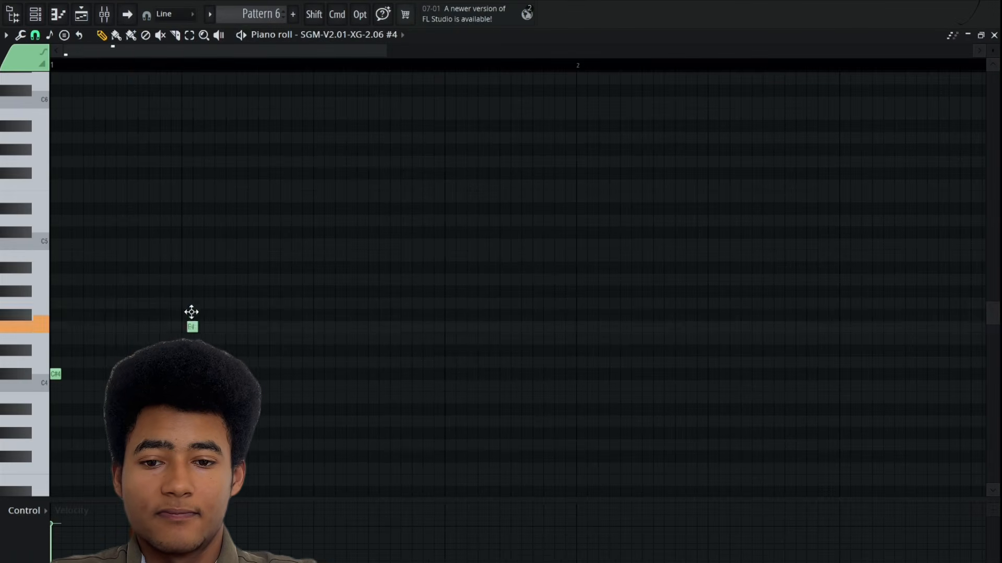
Fill the first bar of Pattern 6 with short C#4 notes alternating with F4 and G#4 pairs, and duplicate the phrase.
{"action": "key", "text": "super+a"}
{"action": "left_click", "coordinate": [238, 278]}
{"action": "left_click_drag", "start_coordinate": [237, 278], "coordinate": [249, 290]}
{"action": "left_click", "coordinate": [118, 326]}
{"action": "left_click", "coordinate": [250, 327]}
{"action": "left_click_drag", "start_coordinate": [374, 441], "coordinate": [52, 261], "text": "super"}
{"action": "key", "text": "super+b"}
{"action": "left_click_drag", "start_coordinate": [276, 52], "coordinate": [356, 55]}
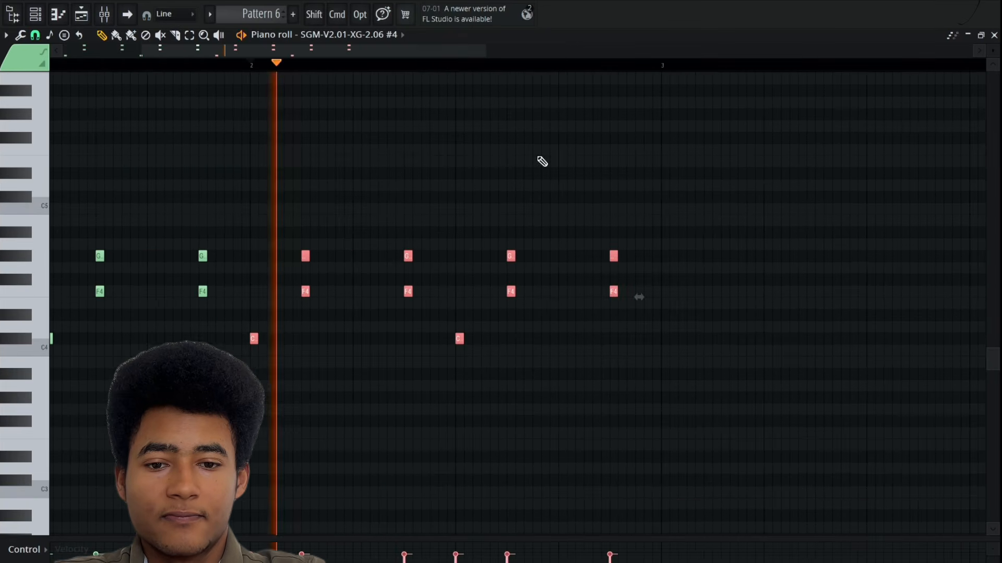
Duplicate the phrase through bar 4 and lower the paired notes in bar 4 by a semitone to D4 and F#4.
{"action": "key", "text": "super+b"}
{"action": "left_click_drag", "start_coordinate": [580, 438], "coordinate": [78, 213], "text": "super"}
{"action": "key", "text": "super+b"}
{"action": "left_click_drag", "start_coordinate": [673, 334], "coordinate": [308, 246], "text": "super"}
{"action": "left_click_drag", "start_coordinate": [330, 315], "coordinate": [331, 327]}
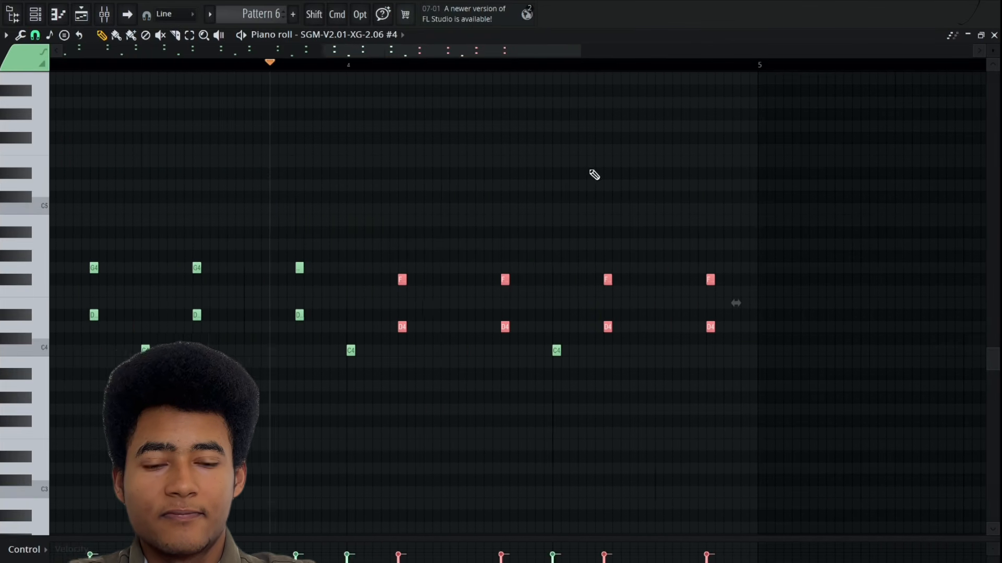
Copy the phrase onward through bar 7, using E4 and G4 pairs over C4 in bars 6 and 7.
{"action": "left_click_drag", "start_coordinate": [751, 396], "coordinate": [324, 229], "text": "super"}
{"action": "key", "text": "super+b"}
{"action": "left_click_drag", "start_coordinate": [537, 350], "coordinate": [537, 375]}
{"action": "key", "text": "super+b"}
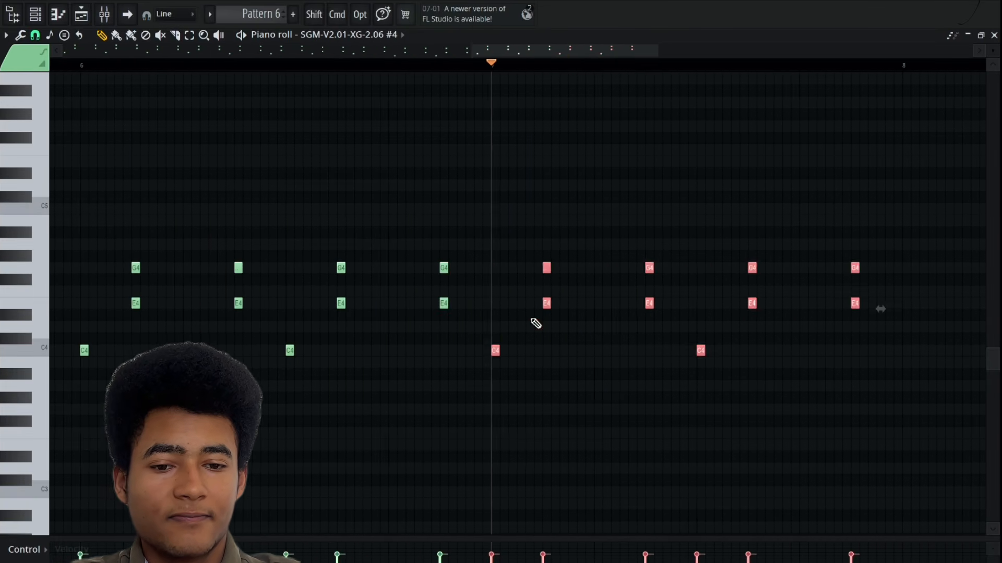
Play back Pattern 6 from its beginning.
{"action": "key", "text": "F6"}
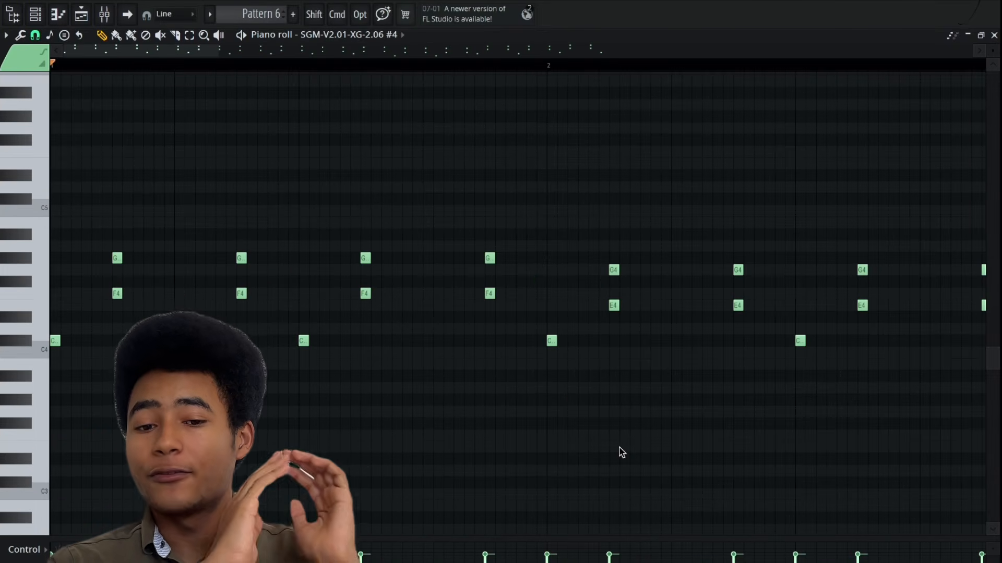
{"action": "key", "text": "space"}
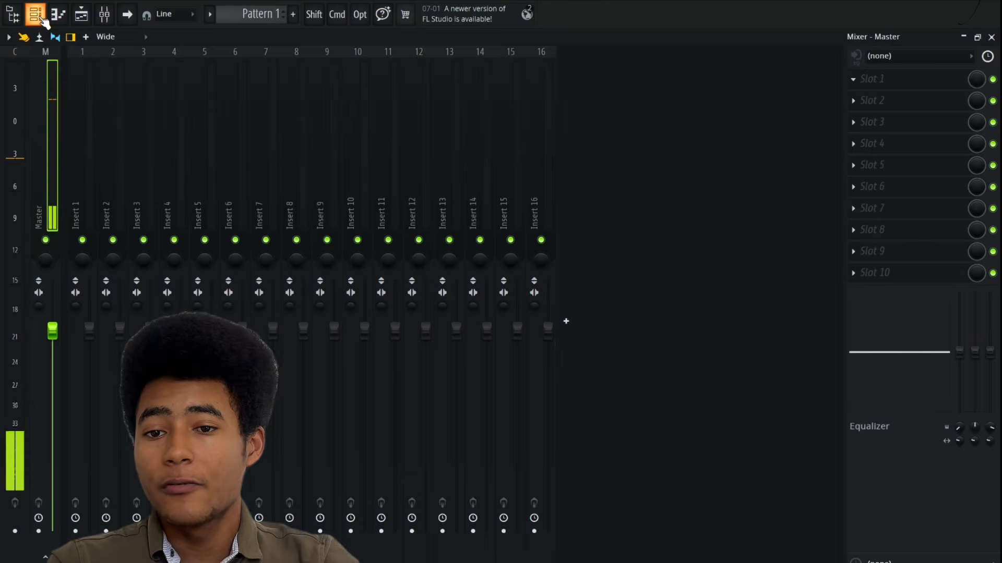
Load Fruity Reeverb 2 into the mixer's first effect slot and adjust its Wet level.
{"action": "left_click", "coordinate": [42, 19]}
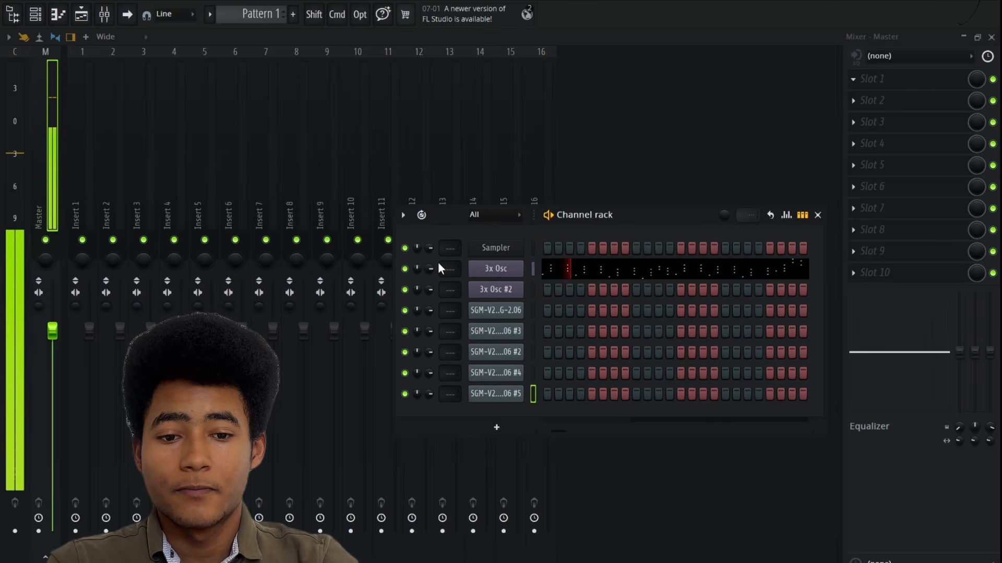
{"action": "left_click", "coordinate": [818, 214]}
{"action": "left_click", "coordinate": [926, 79]}
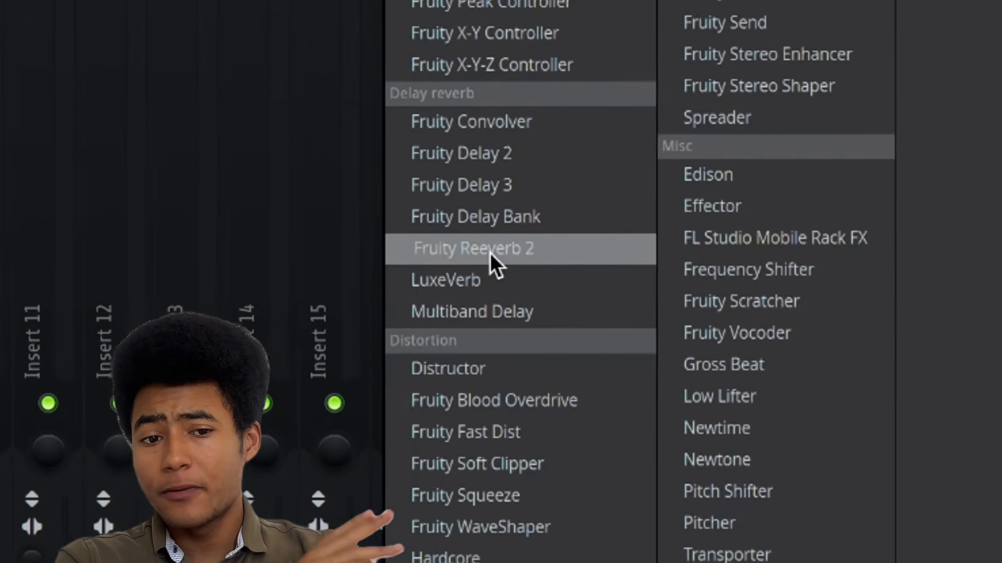
{"action": "left_click", "coordinate": [490, 250]}
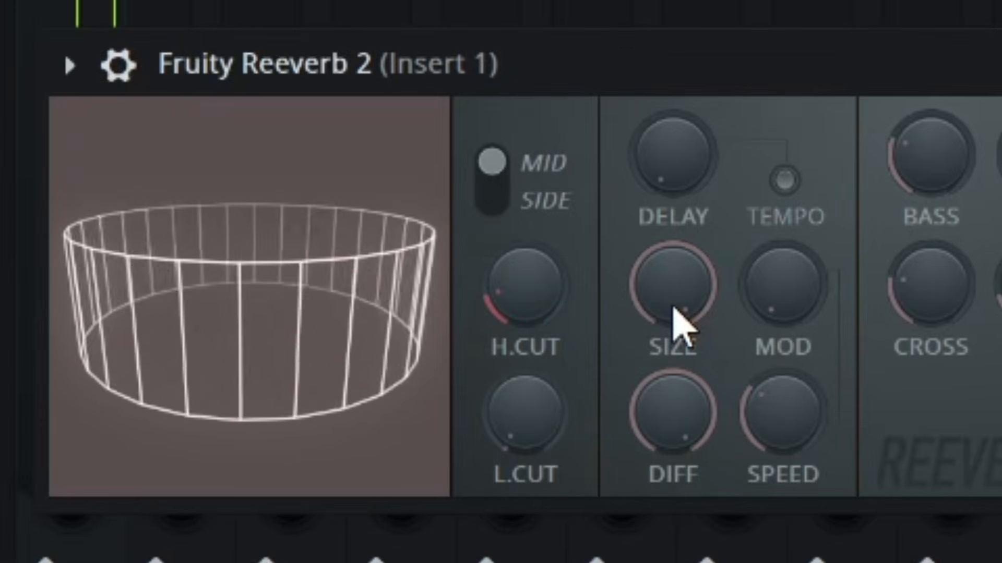
{"action": "mouse_move", "coordinate": [673, 305]}
{"action": "left_mouse_down"}
{"action": "mouse_move", "coordinate": [673, 443]}
{"action": "mouse_move", "coordinate": [673, 293]}
{"action": "left_mouse_up"}
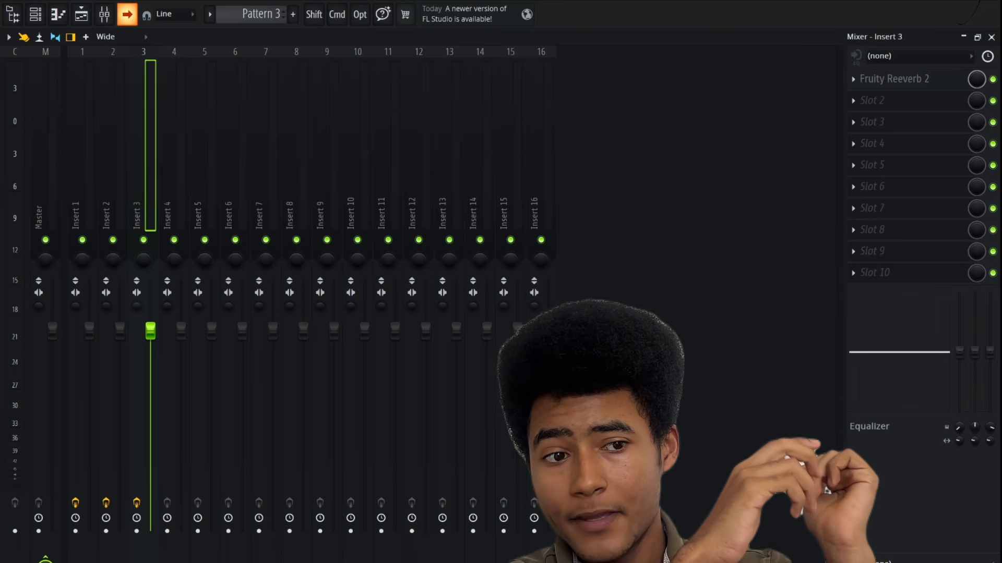
Load Fruity Delay 3 into the second effect slot of Insert 3 and lower its input Wet level.
{"action": "left_click", "coordinate": [951, 99]}
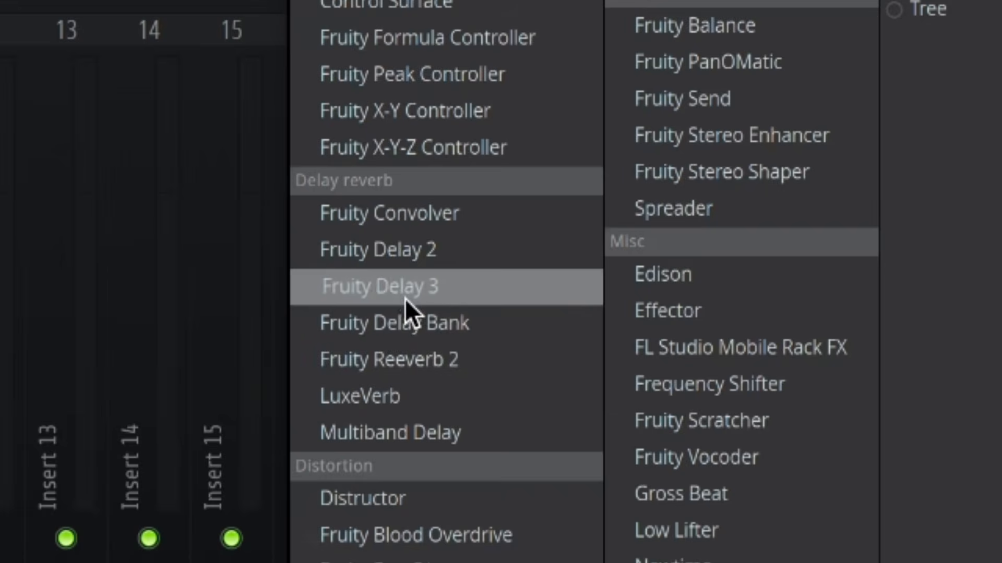
{"action": "left_click", "coordinate": [574, 165]}
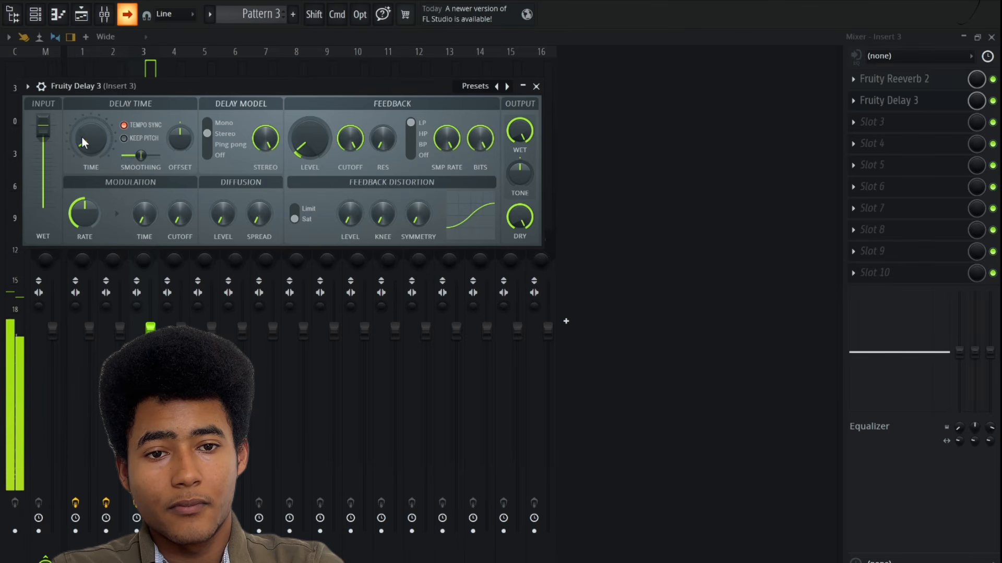
{"action": "left_click_drag", "start_coordinate": [42, 125], "coordinate": [42, 195]}
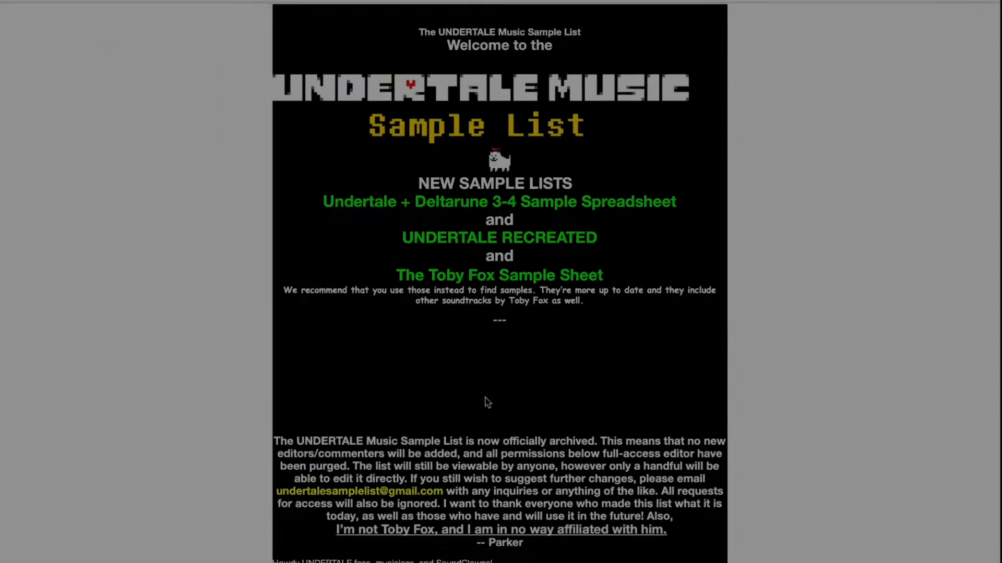
Switch to The UNDERTALE Music Sample List document, skim its contributor credits and return to the title page.
{"action": "scroll", "coordinate": [488, 401], "scroll_direction": "down", "scroll_amount": 20}
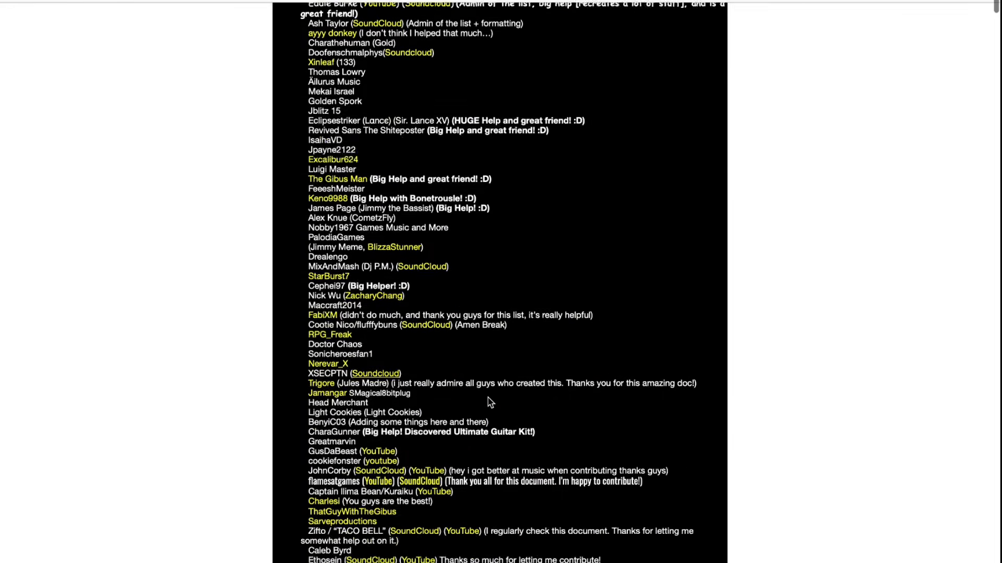
{"action": "scroll", "coordinate": [488, 398], "scroll_direction": "down", "scroll_amount": 3}
{"action": "scroll", "coordinate": [487, 397], "scroll_direction": "up", "scroll_amount": 20}
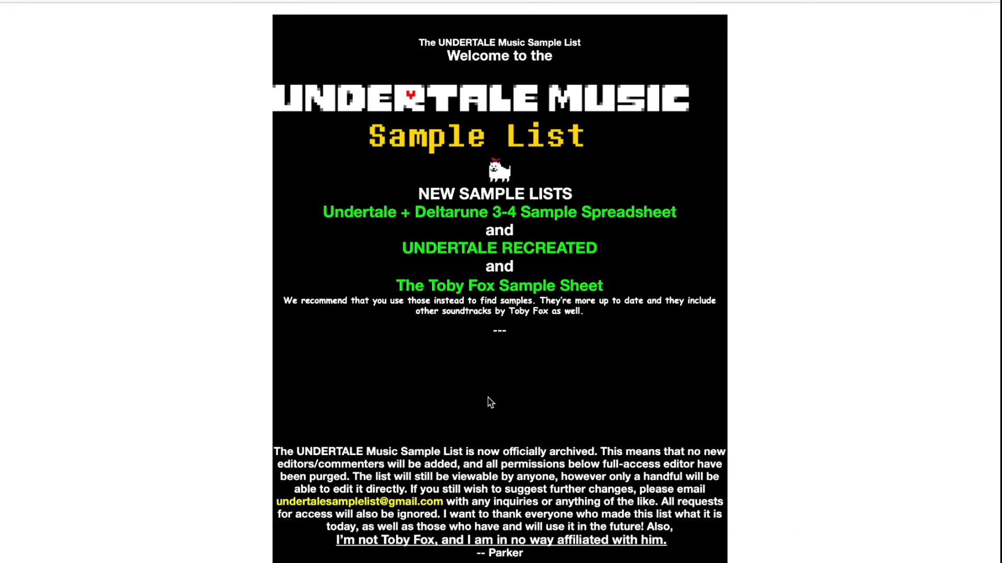